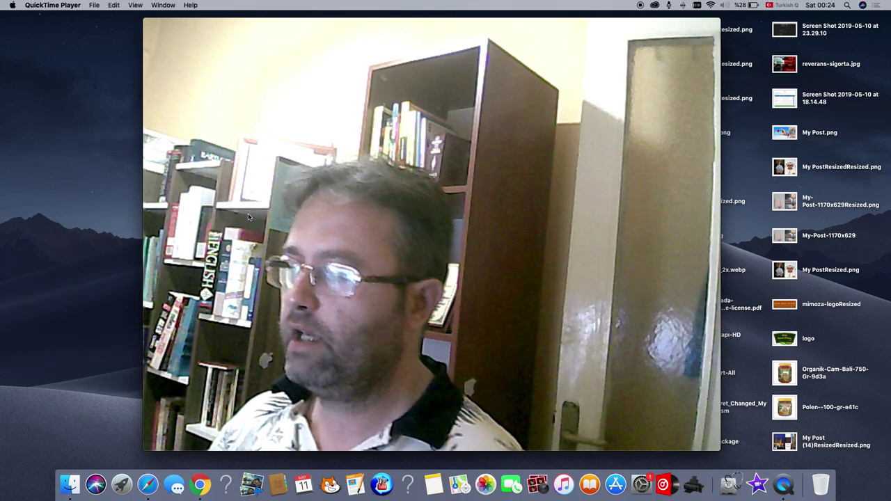
Switch to Safari and read through the "SEO Uyumlu Web Tasarım" blog article on mimozabilisim.com.
mouse_move(251, 237)
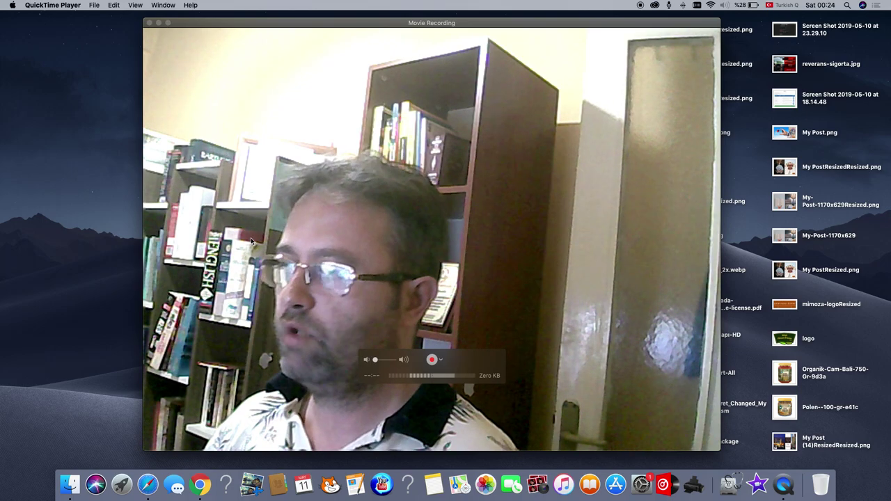
left_click(148, 481)
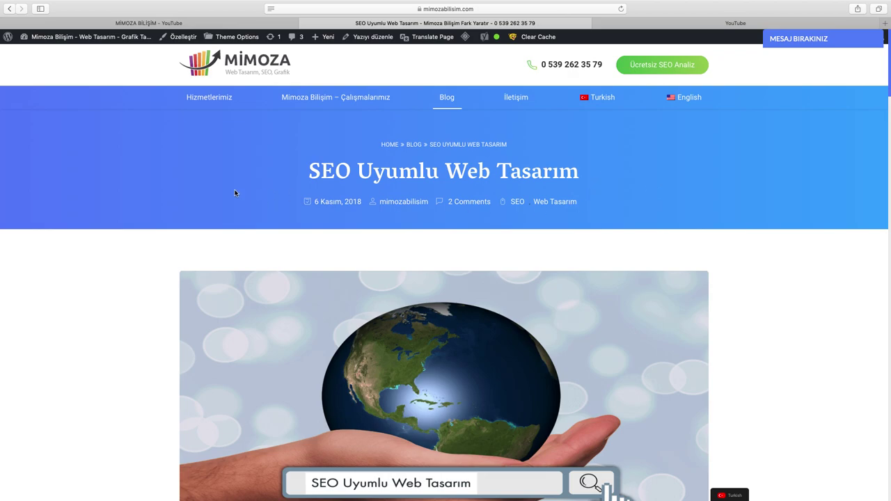
scroll(451, 327, "down", 15)
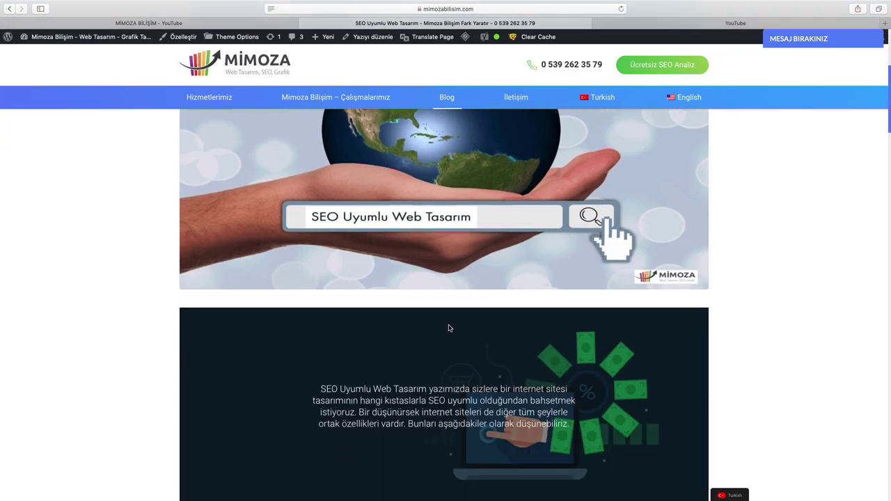
scroll(449, 328, "down", 15)
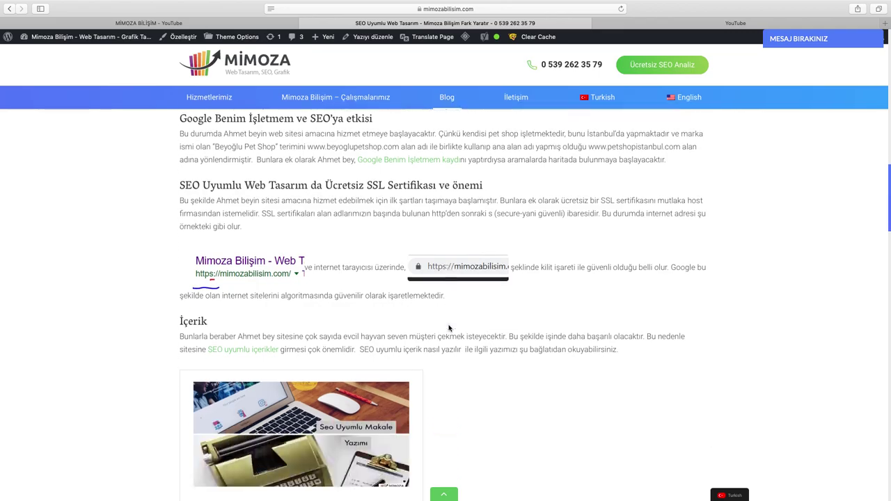
scroll(449, 328, "down", 12)
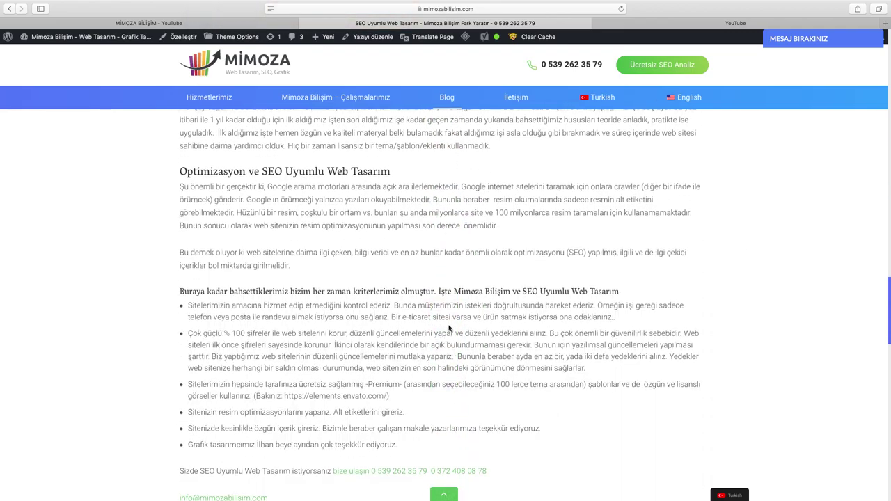
scroll(450, 328, "up", 3)
scroll(449, 328, "up", 20)
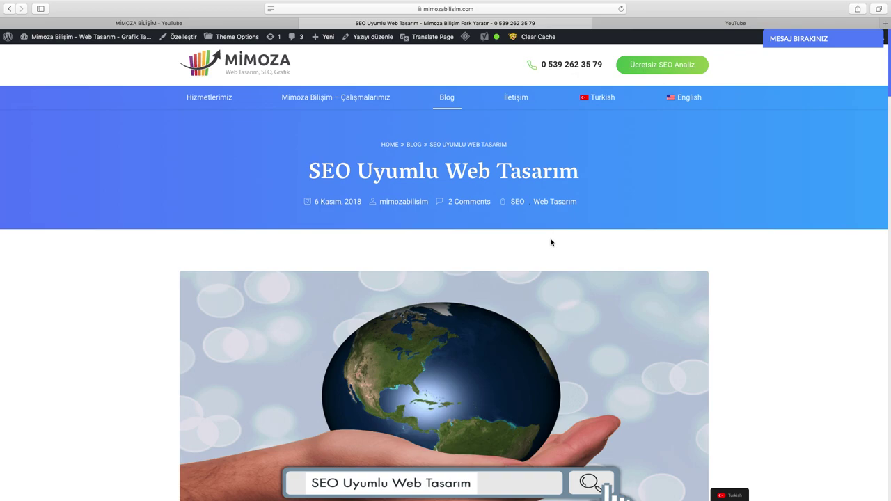
Switch to the empty Desktop 2 and open Chrome there.
key("ctrl+Up")
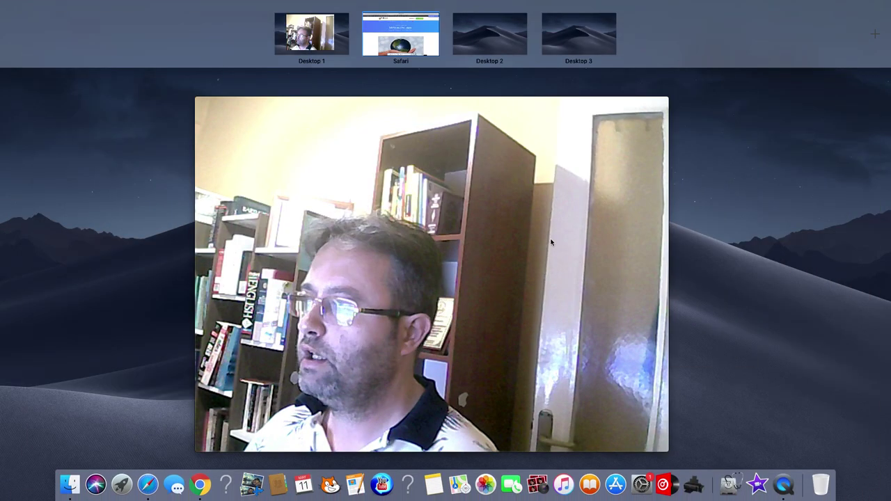
left_click(487, 35)
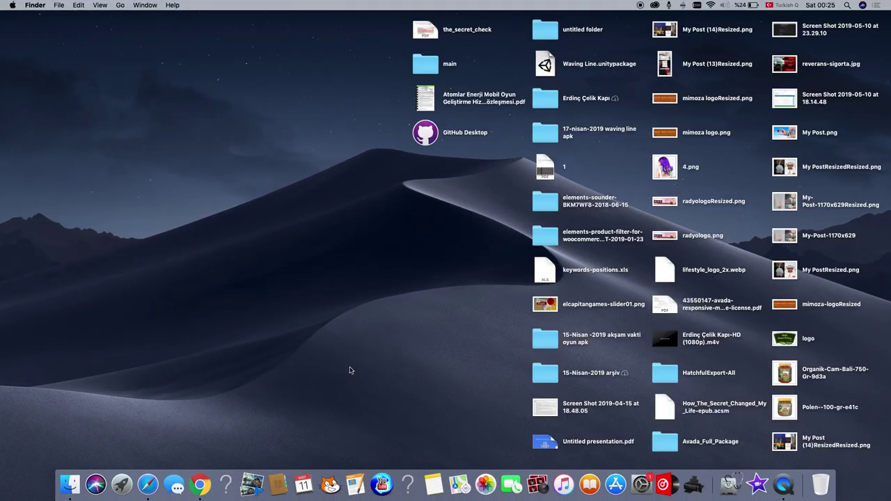
left_click(204, 484)
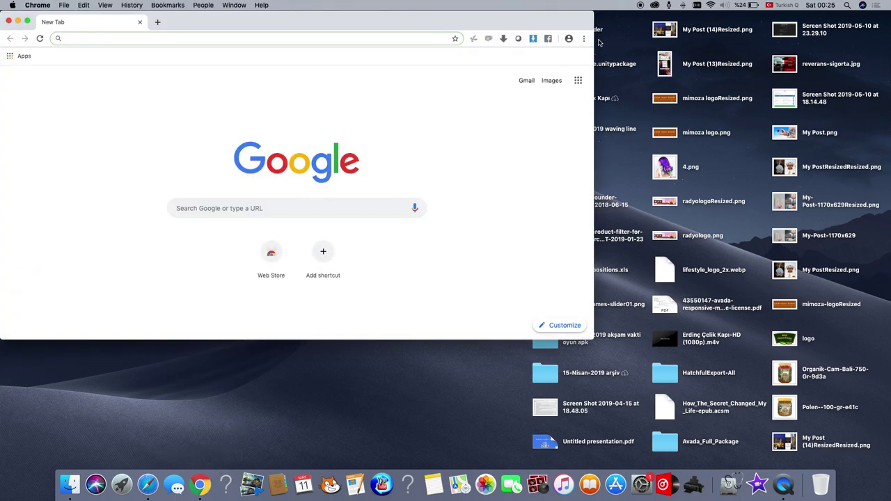
left_click(584, 38)
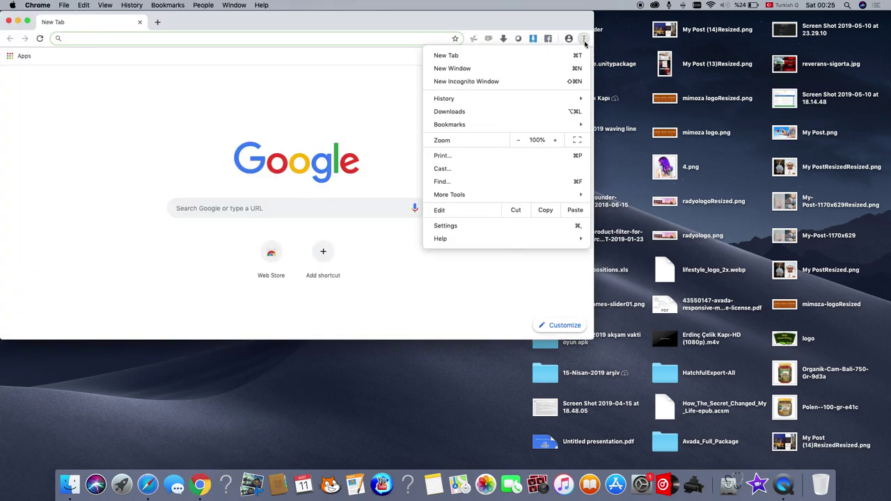
left_click(508, 82)
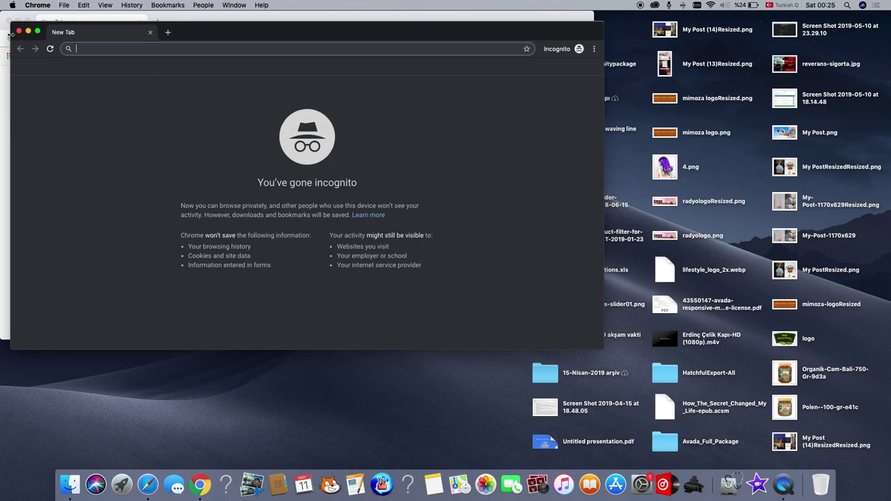
left_click(19, 32)
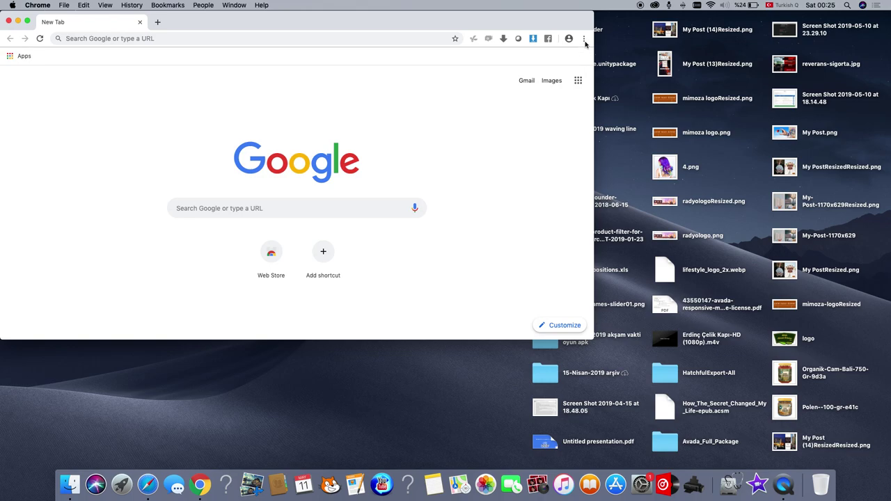
Search for "SEO uyumlu web tasarım" in a new incognito window and check the results for the mimozabilisim.com listing.
left_click(584, 39)
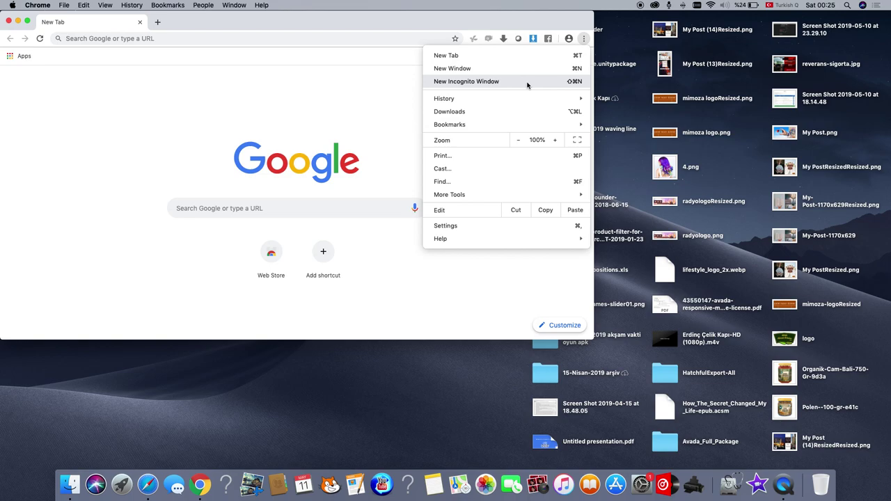
left_click(527, 85)
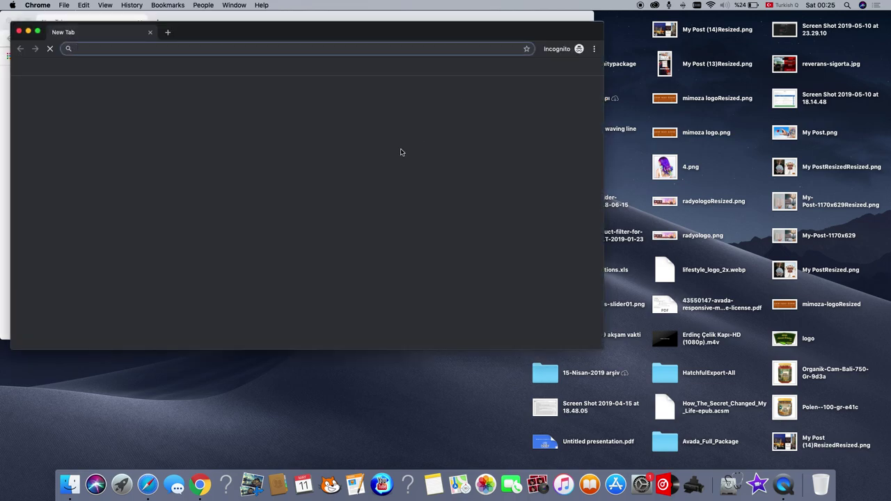
type("S")
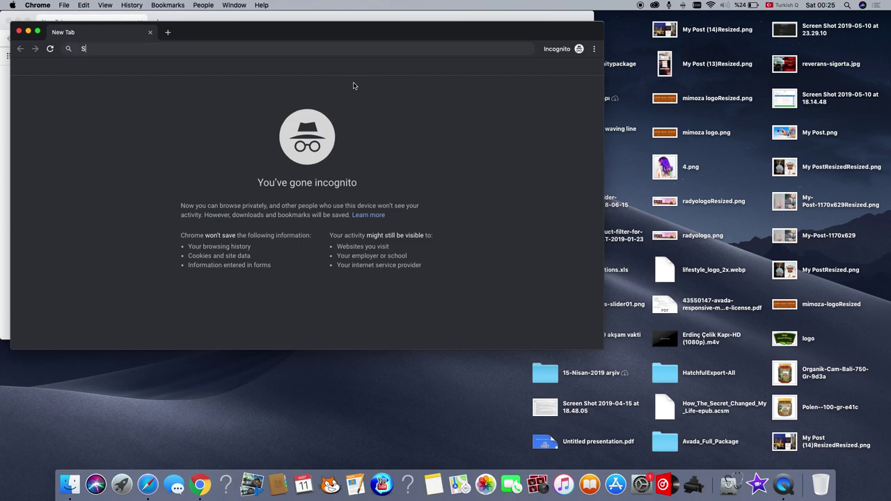
type("EO uyumlu ")
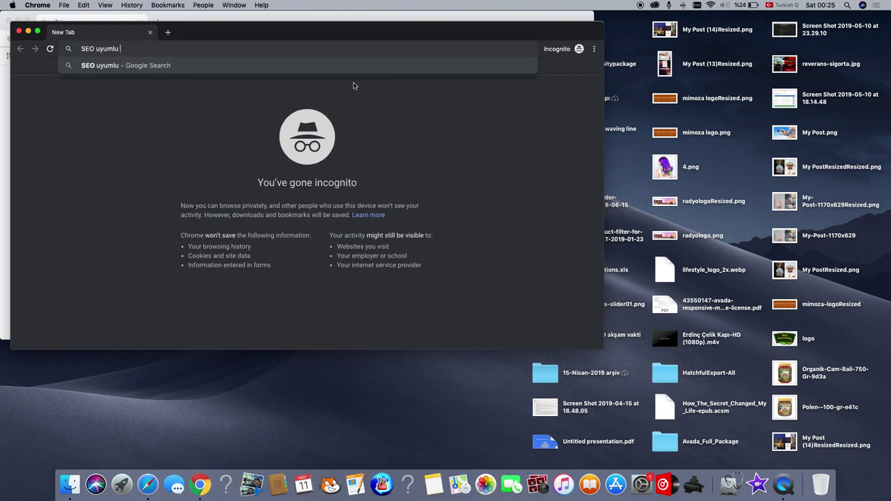
type("web tasarım")
key("Return")
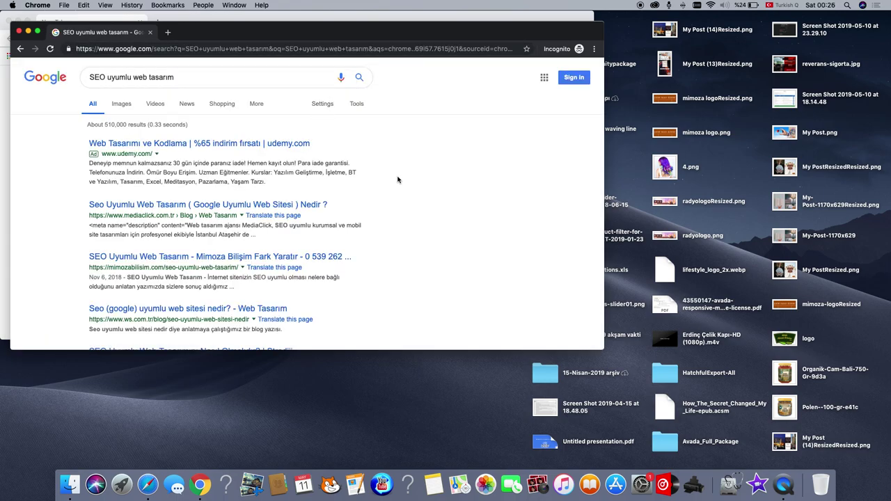
scroll(394, 183, "down", 2)
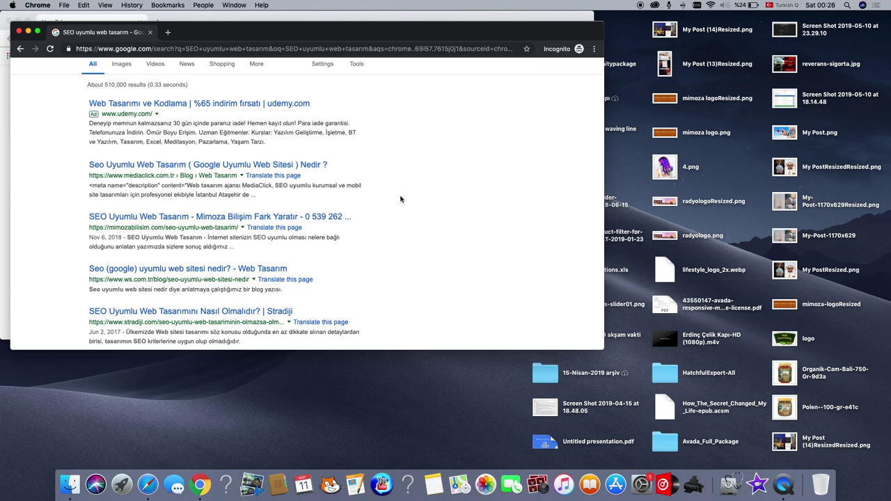
scroll(391, 207, "down", 1)
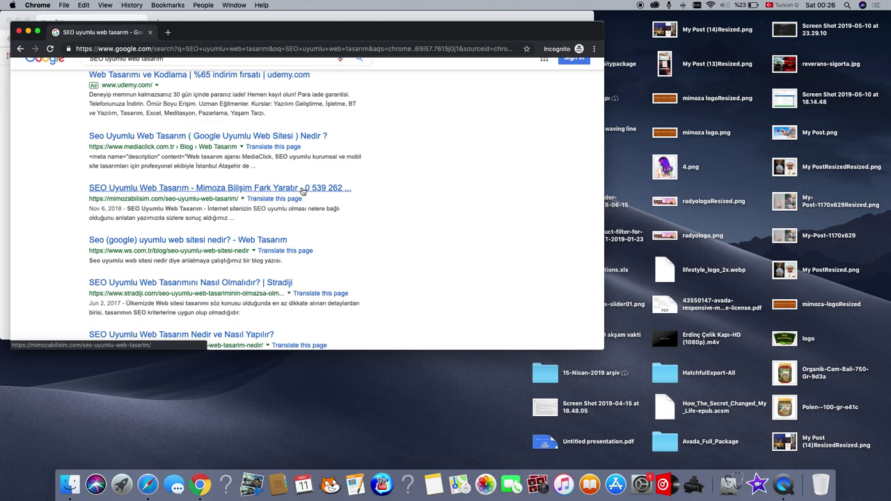
scroll(392, 193, "up", 2)
scroll(390, 192, "down", 3)
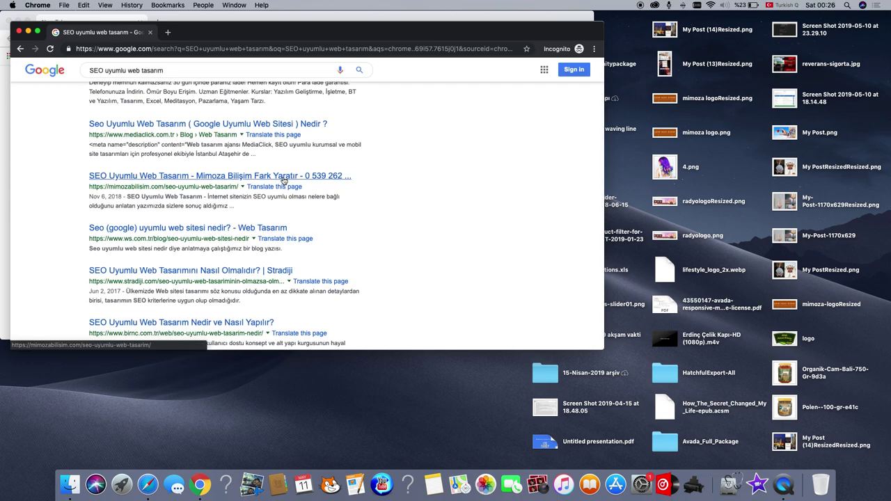
scroll(410, 193, "up", 3)
Replace the Google query with "seo web tasarım" and block the site's location request.
left_click_drag(89, 78, 203, 72)
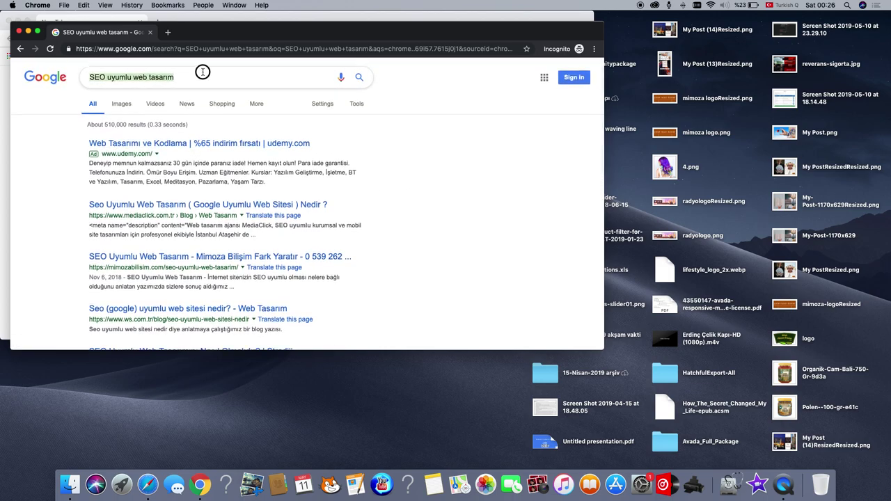
type("se")
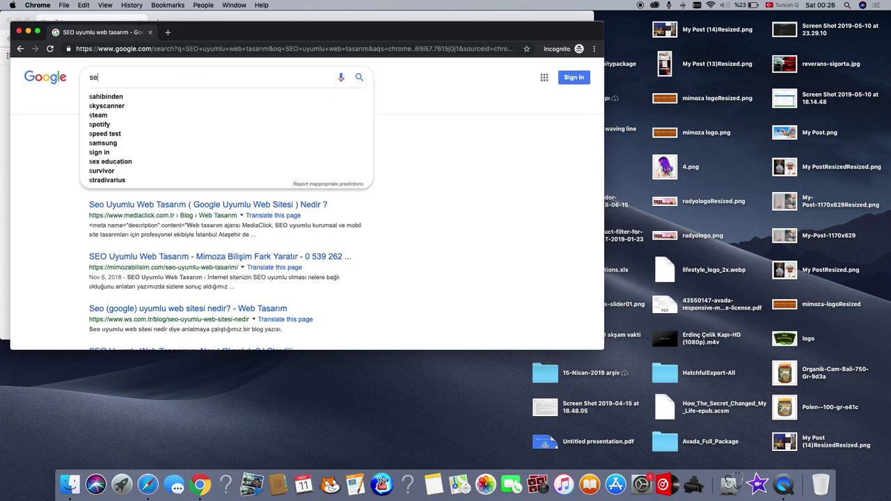
type("o web tasarım")
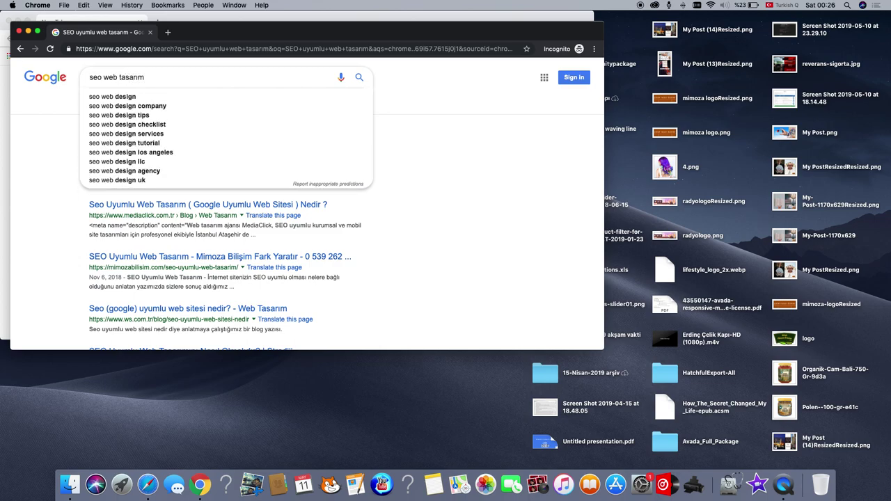
key("Return")
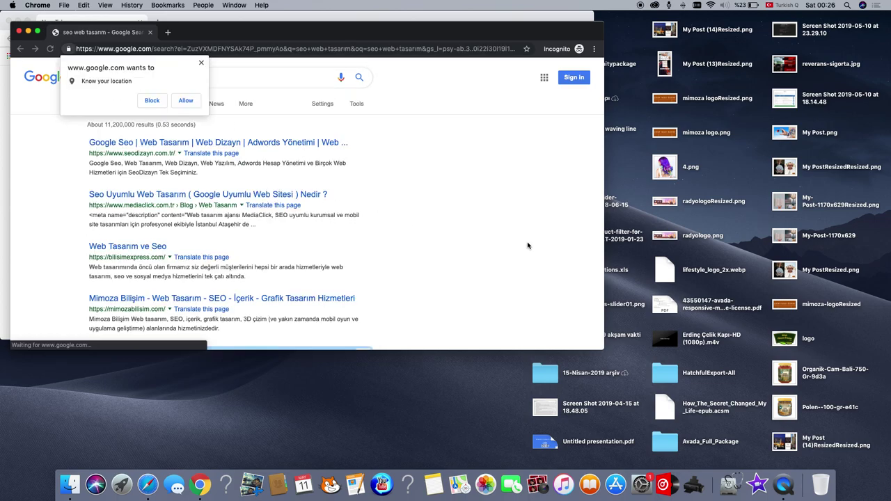
scroll(491, 251, "down", 2)
left_click(155, 101)
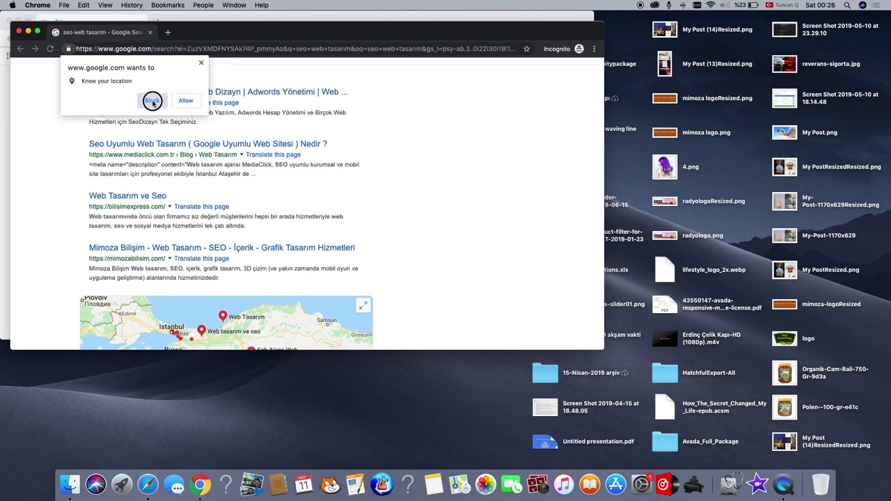
Review the web and map results for the Mimoza Bilişim listings and close the incognito window.
scroll(436, 209, "down", 2)
scroll(437, 211, "down", 2)
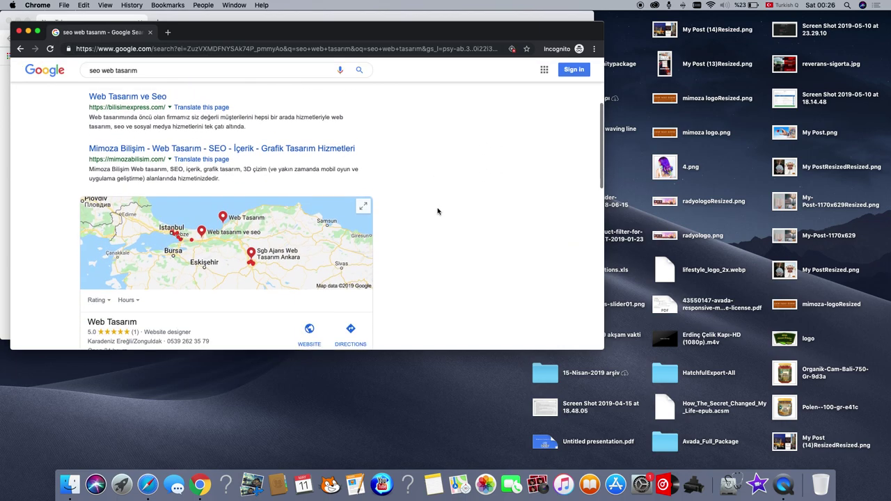
scroll(351, 183, "up", 3)
scroll(352, 183, "up", 2)
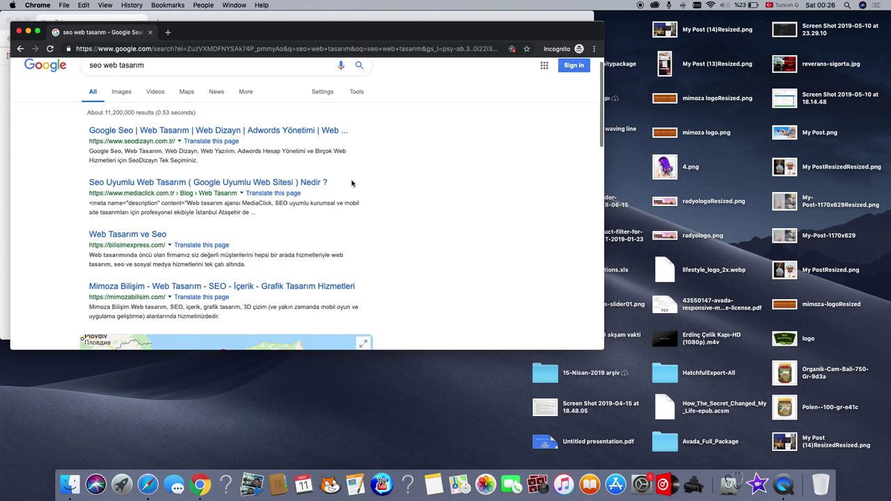
scroll(352, 183, "down", 2)
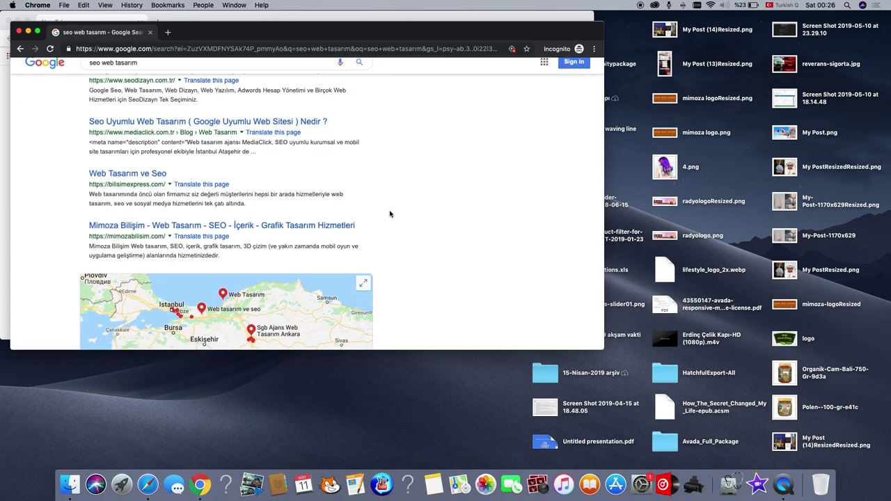
left_click(18, 32)
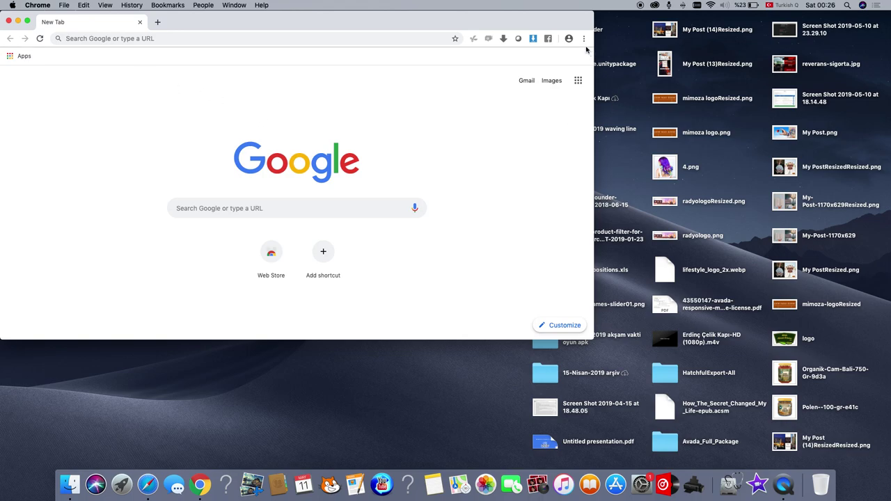
Search for "organik ürünler satın al" in a new incognito window and close both Chrome windows after reviewing the results.
left_click(584, 39)
left_click(533, 82)
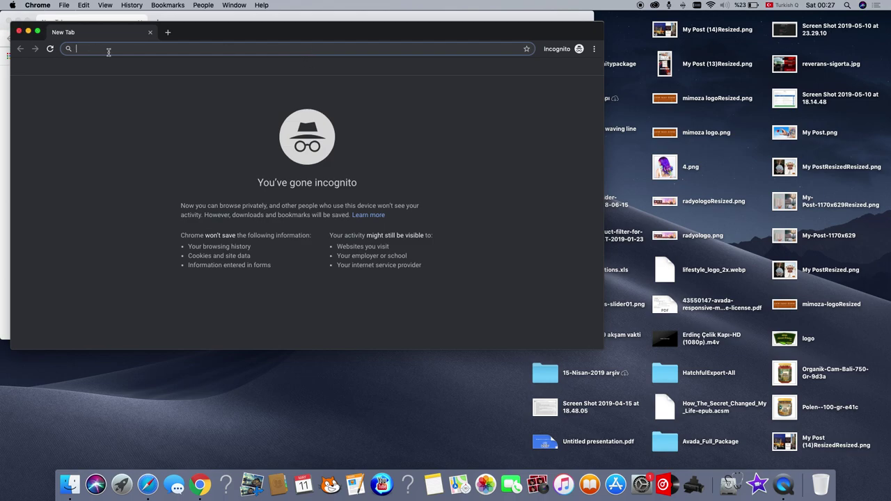
type("organik ürünler satın al")
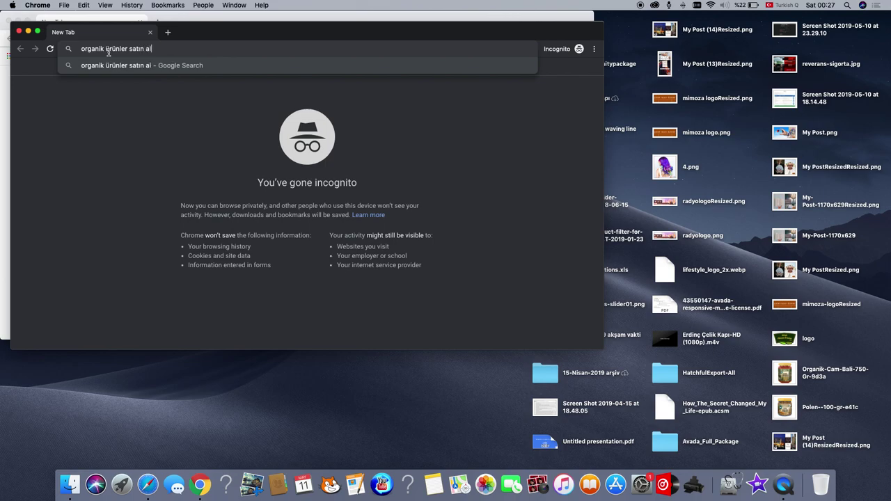
key("Return")
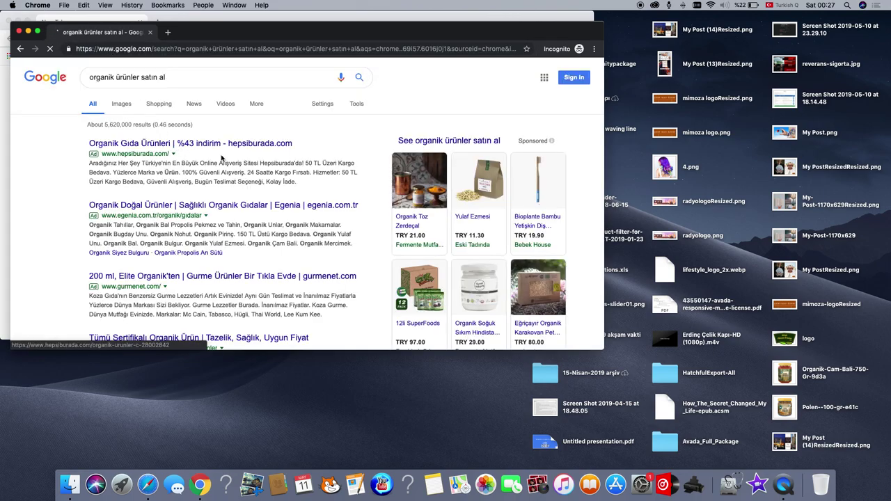
scroll(221, 158, "down", 5)
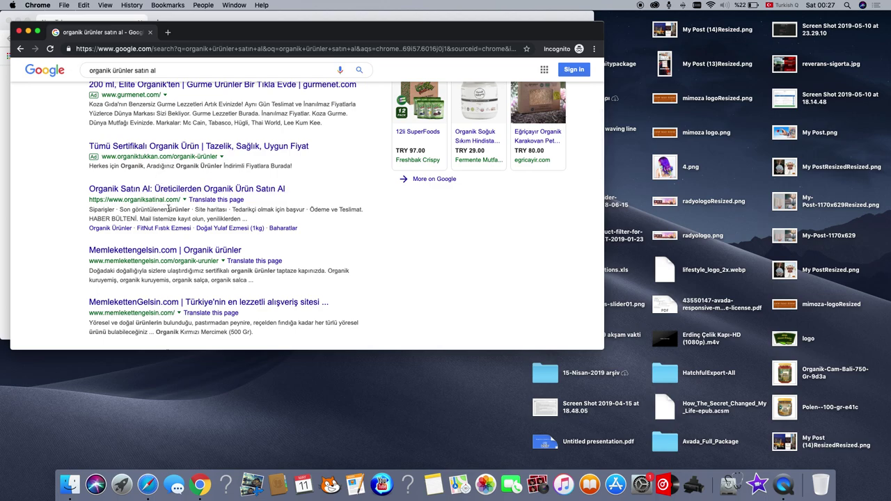
left_click(19, 32)
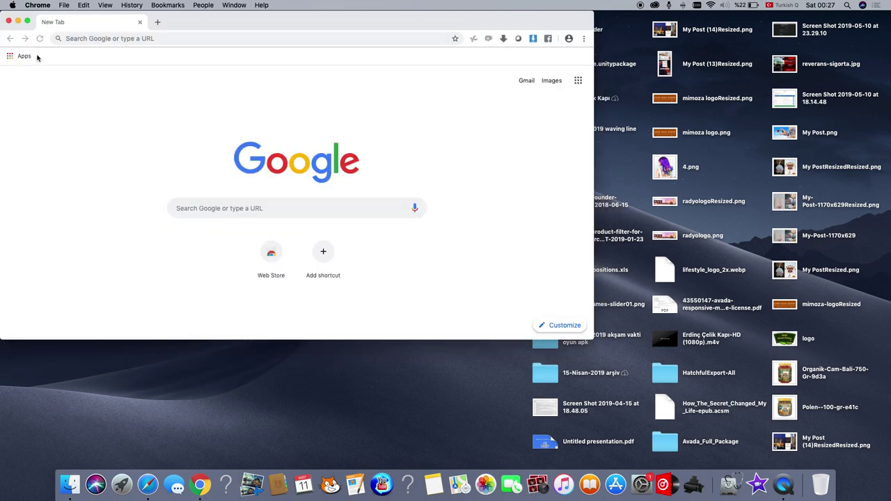
left_click(9, 21)
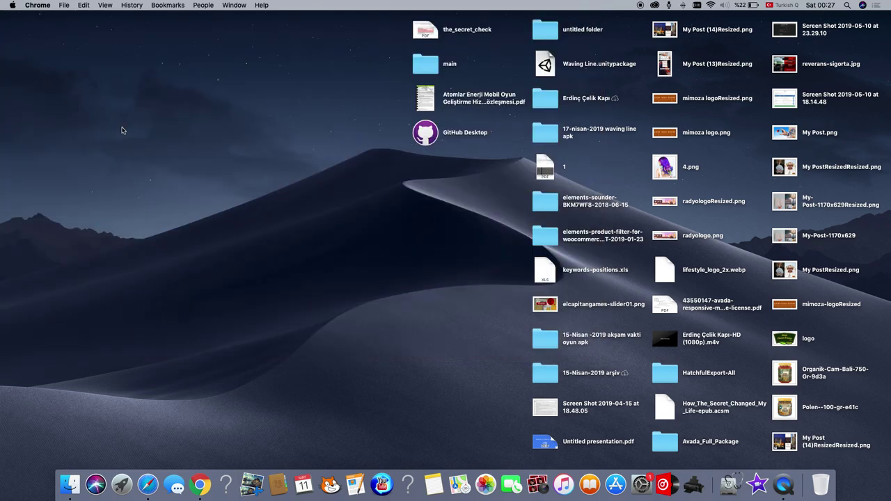
Switch to Safari and skim the "SEO Uyumlu Web Tasarım" blog article from its heading down to its tags.
left_click(148, 484)
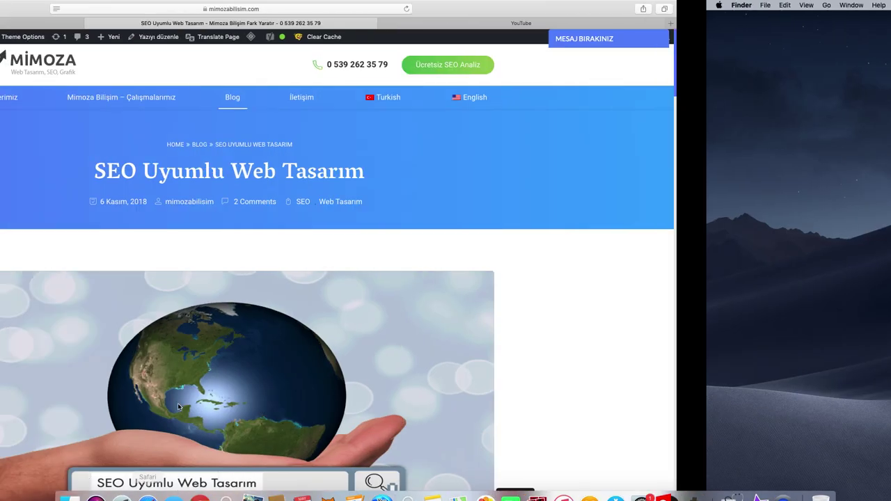
scroll(205, 321, "down", 3)
scroll(204, 318, "down", 2)
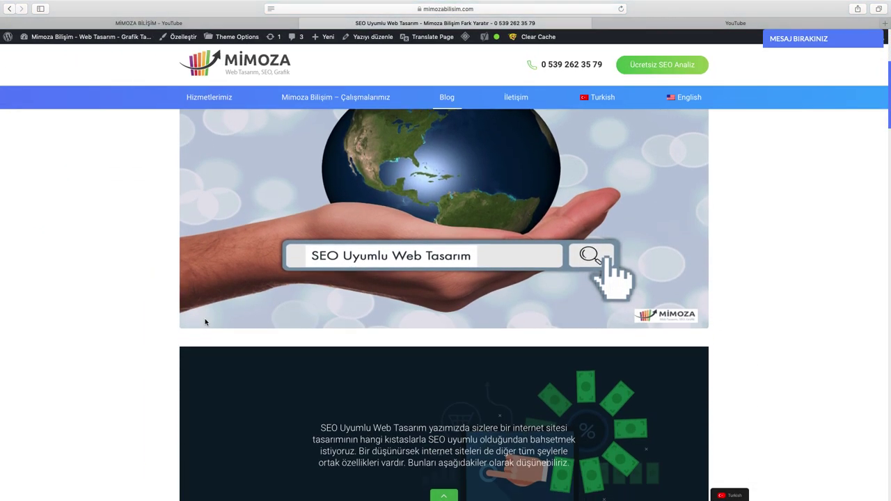
scroll(183, 288, "up", 5)
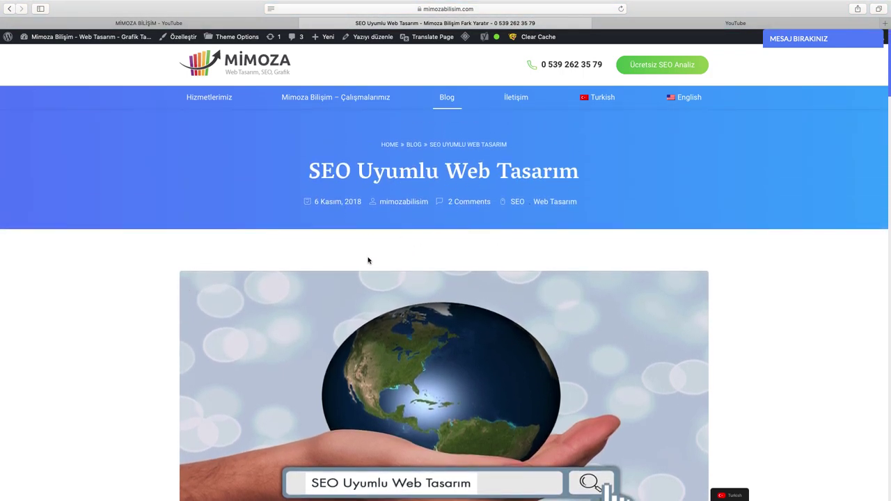
scroll(369, 258, "down", 10)
scroll(366, 260, "down", 15)
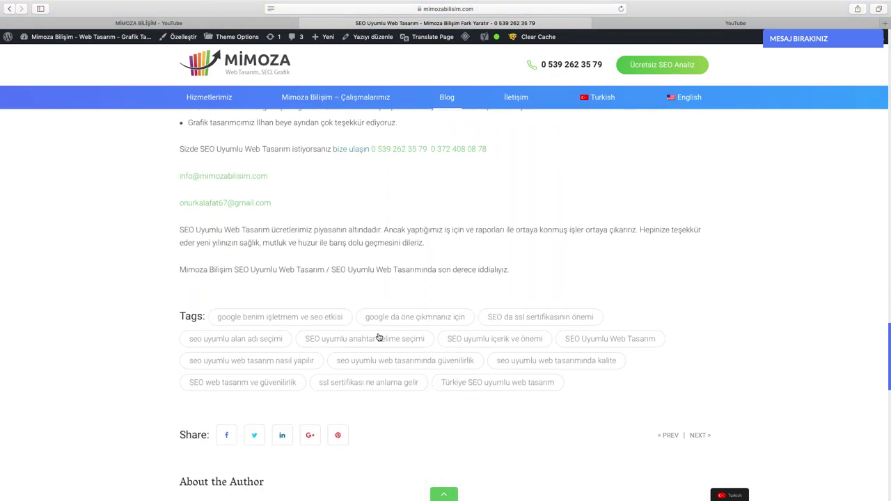
scroll(312, 327, "up", 20)
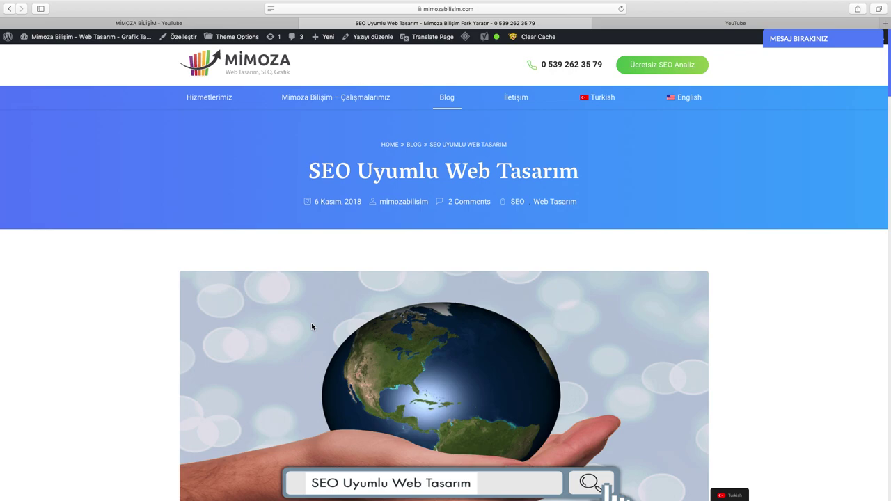
Copy the article's title "SEO Uyumlu Web Tasarım" and search the page for it.
key("super+f")
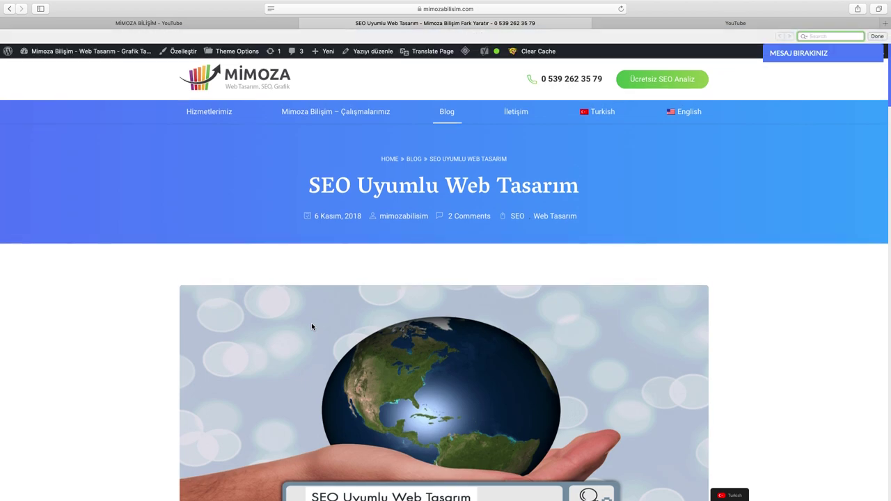
left_click_drag(582, 190, 313, 188)
key("super+c")
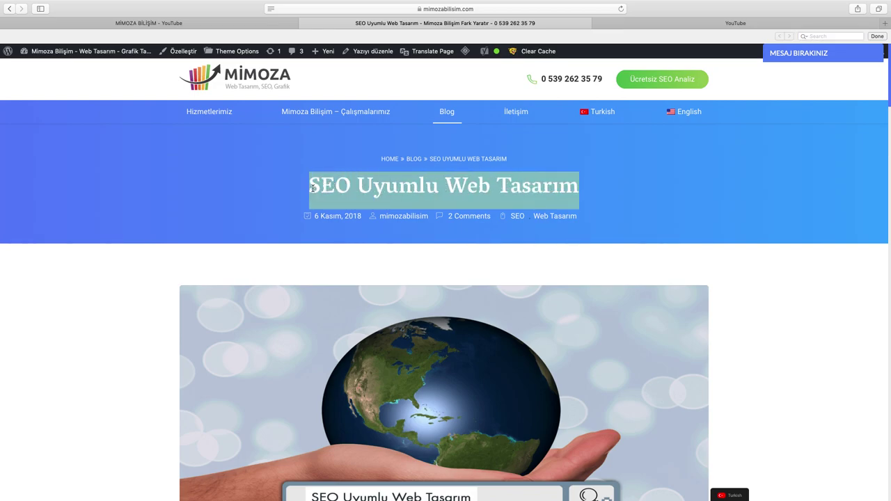
left_click(815, 36)
key("super+v")
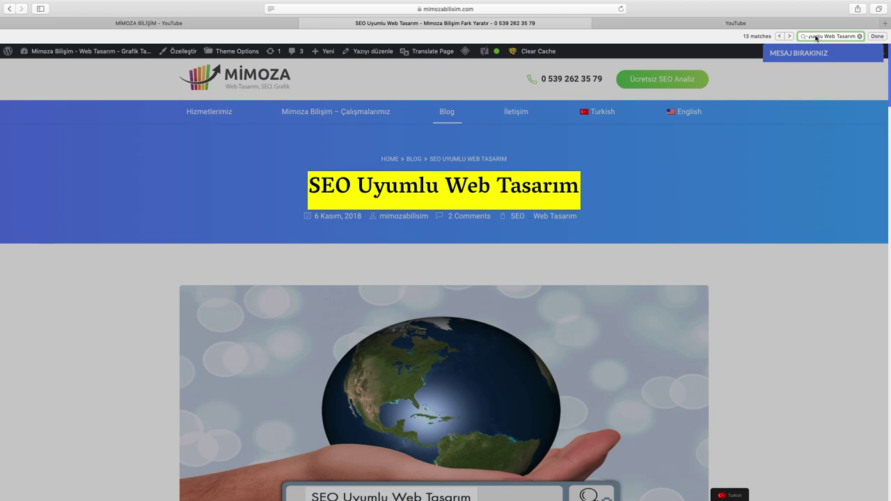
Go through the keyword matches in the article's introduction, subheadings, closing paragraphs and tags.
key("Return")
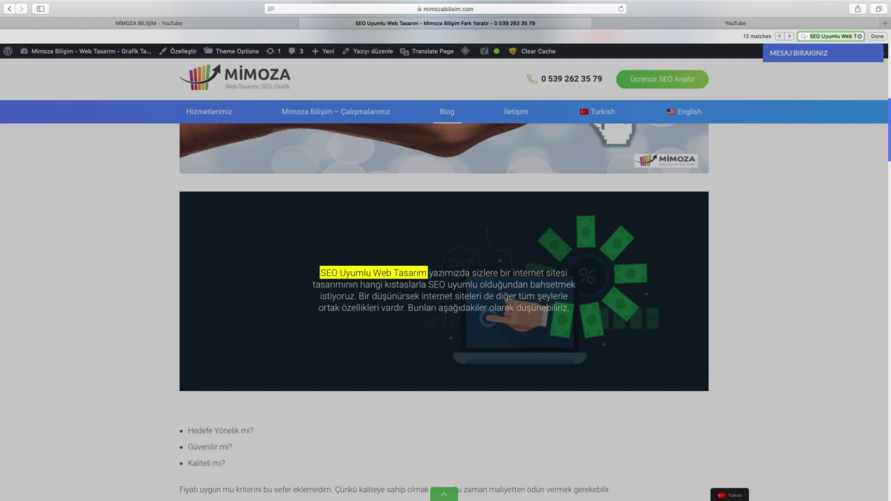
key("Return")
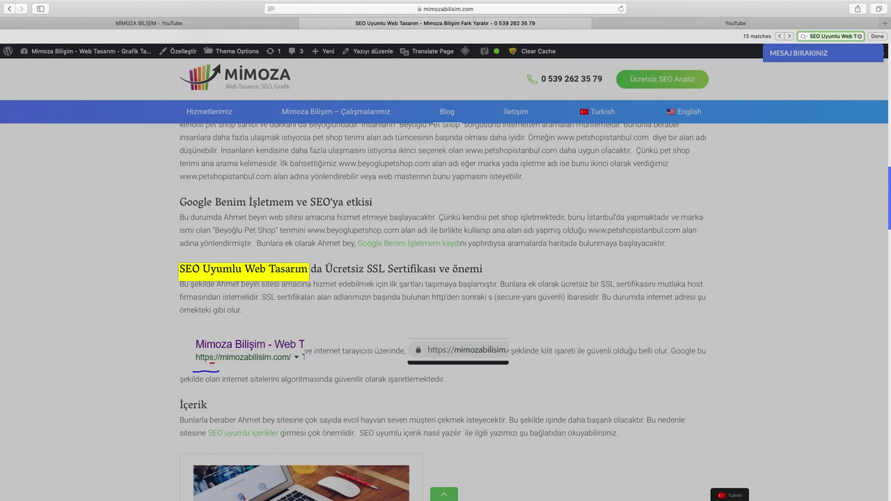
key("Return")
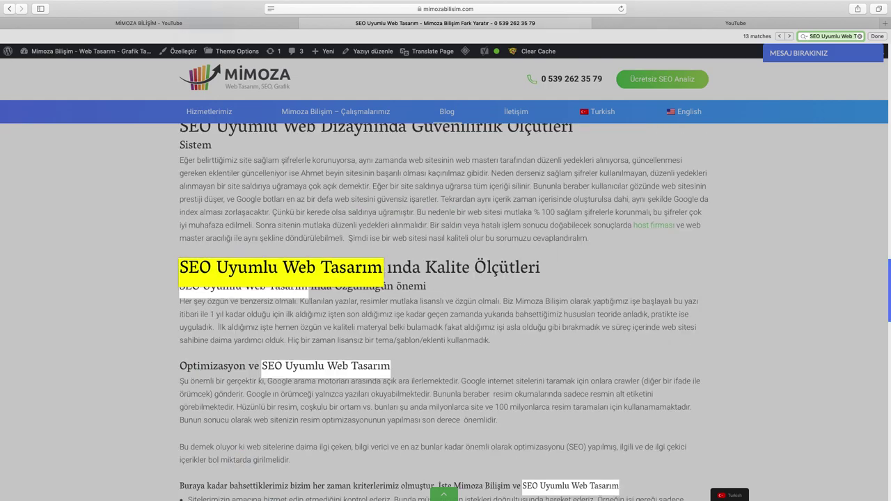
key("Return")
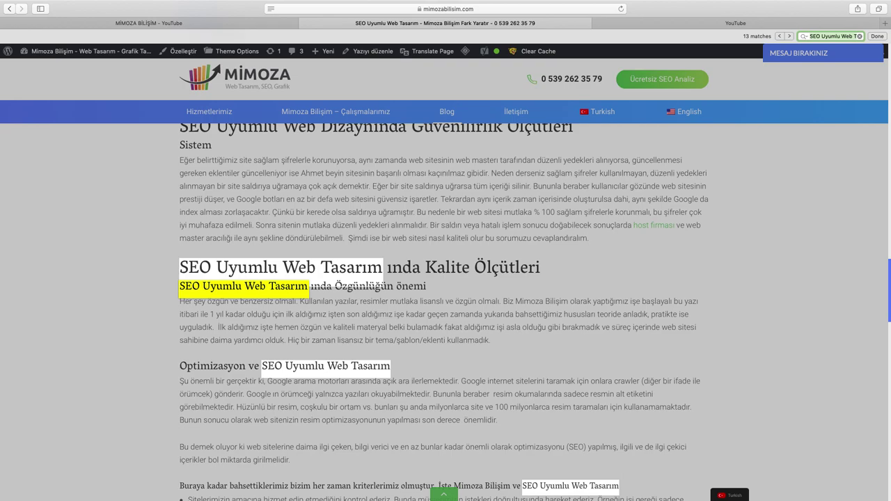
key("Return")
key("Return")
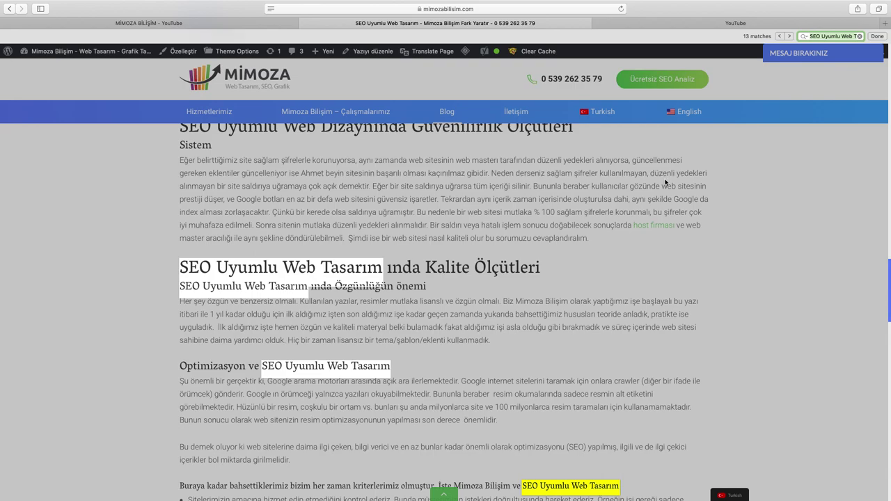
key("Return")
scroll(493, 281, "down", 2)
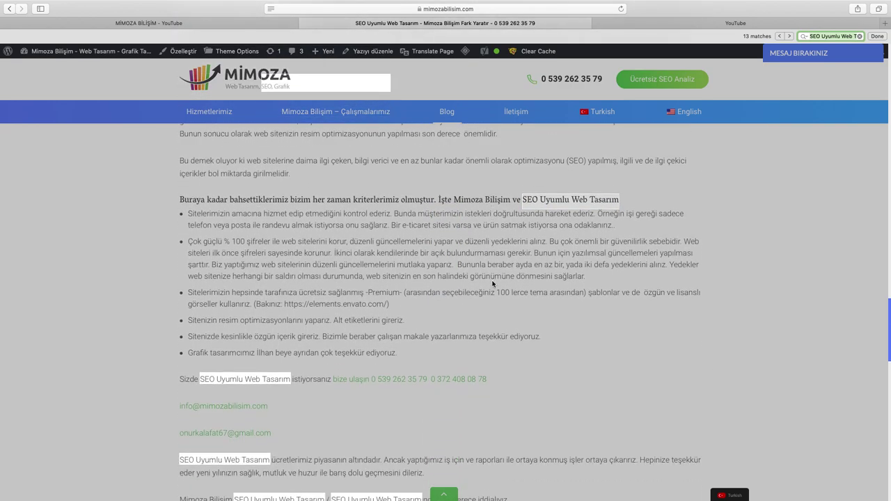
key("Return")
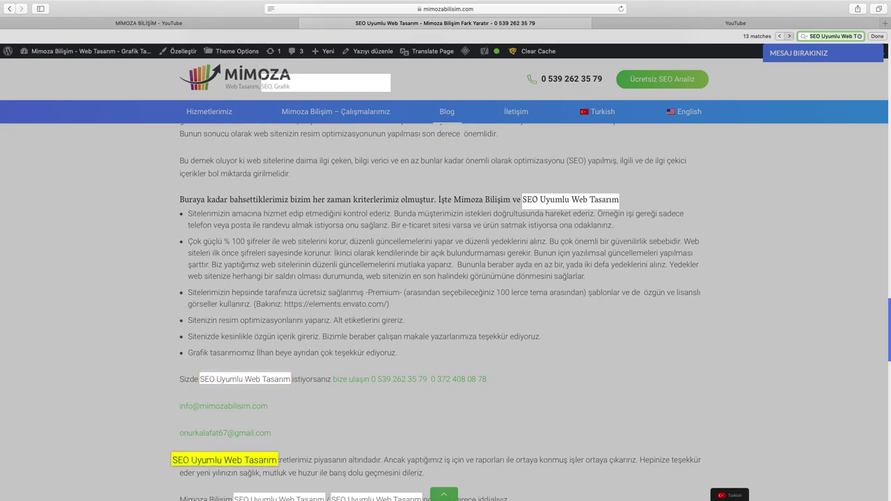
scroll(490, 288, "down", 6)
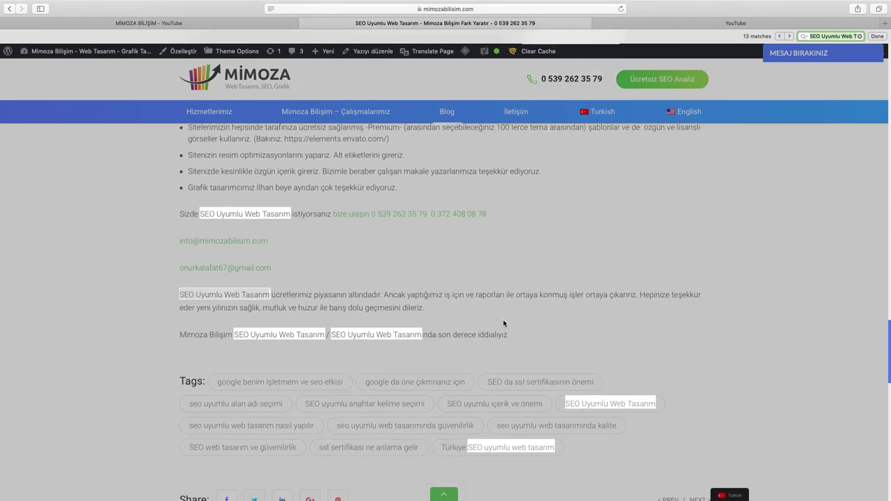
scroll(662, 320, "up", 9)
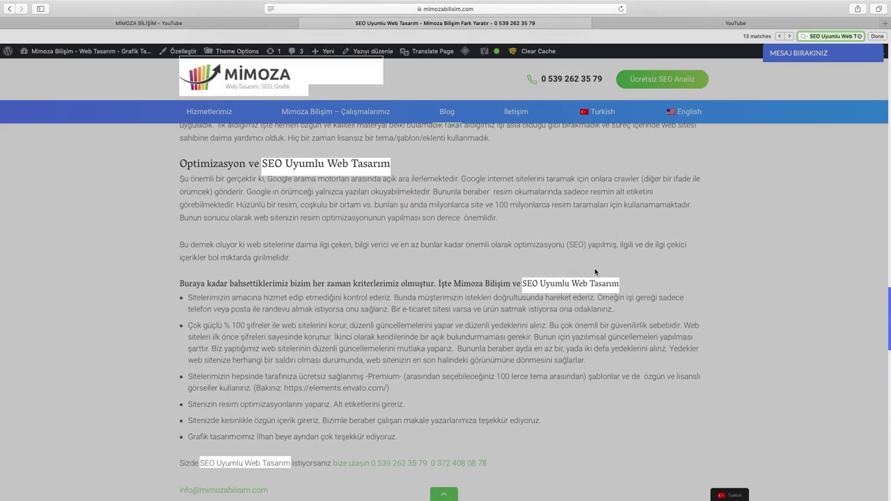
Dismiss the keyword highlighting and open the article in the WordPress post editor.
left_click(720, 226)
scroll(720, 237, "up", 20)
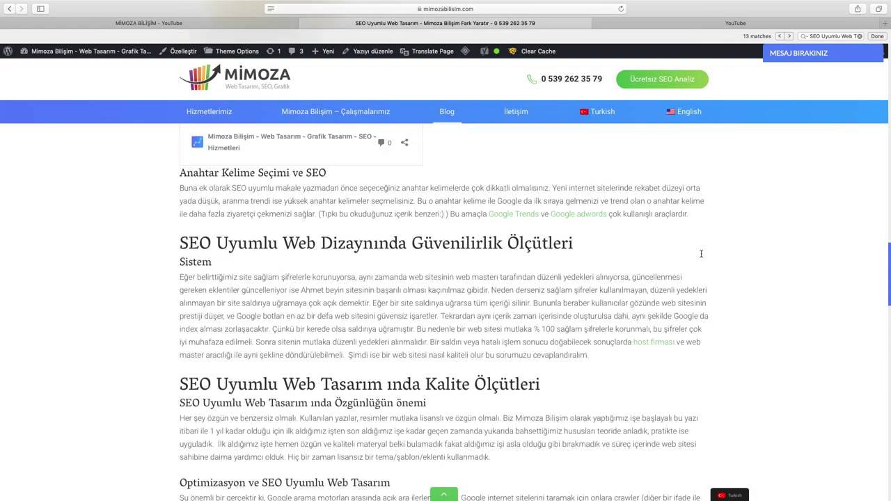
scroll(600, 265, "up", 20)
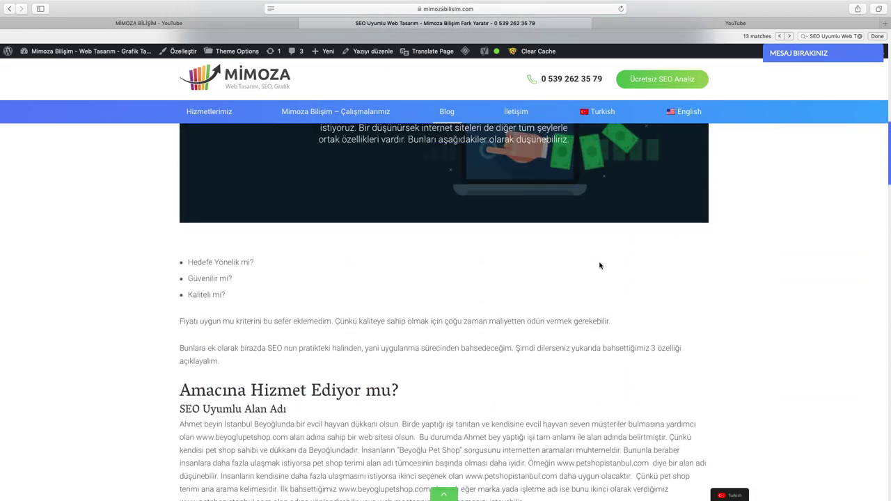
scroll(600, 265, "up", 8)
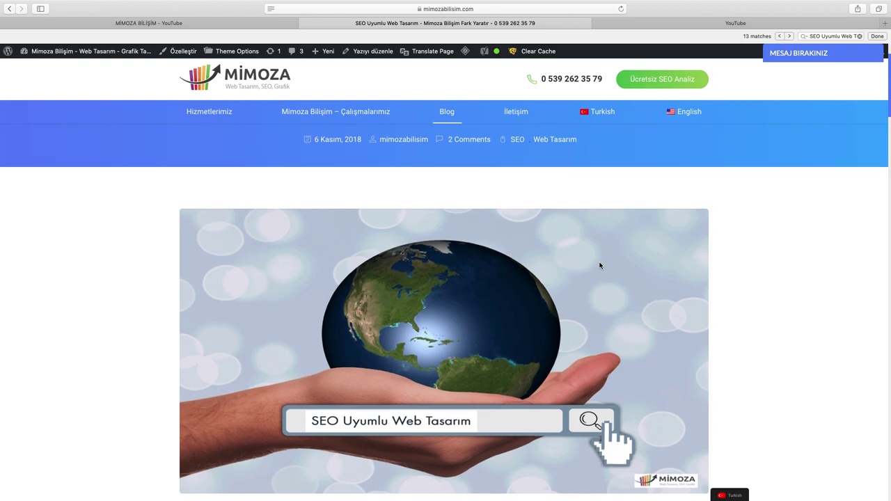
scroll(600, 265, "down", 2)
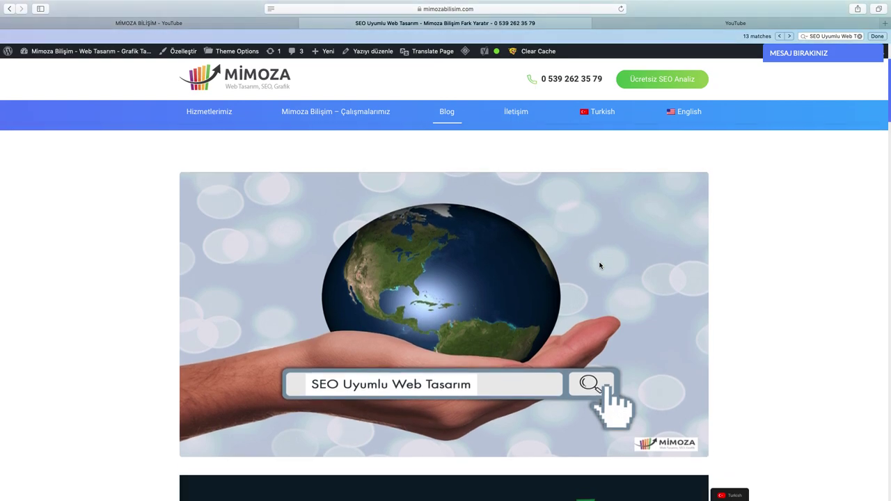
scroll(599, 262, "up", 5)
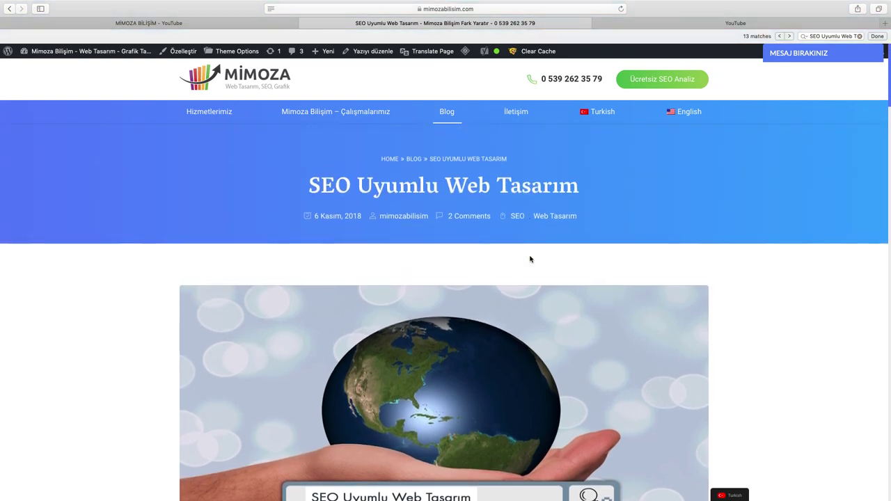
left_click(373, 56)
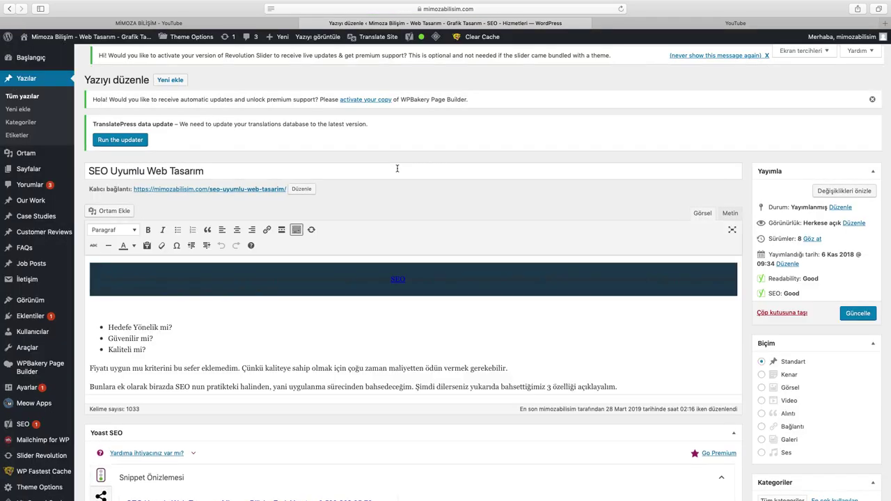
Review the post's headings, body text, tags and Yoast SEO snippet preview in the editor.
scroll(395, 175, "down", 2)
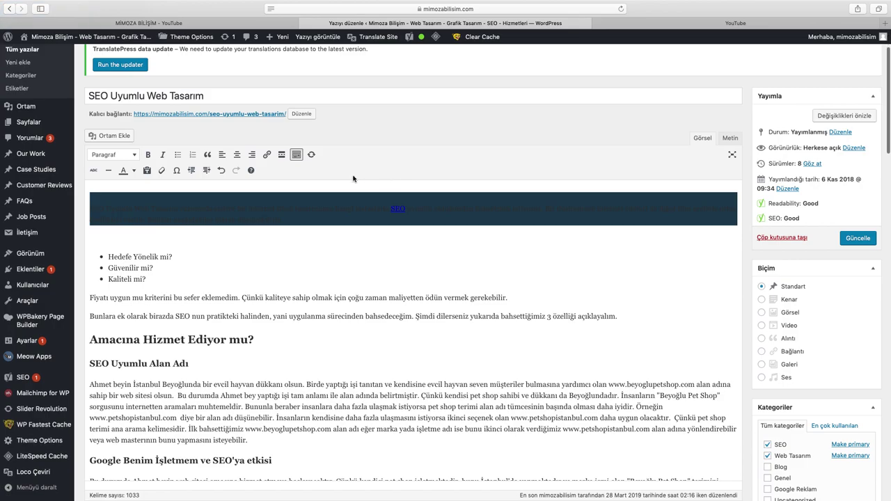
scroll(353, 179, "down", 5)
scroll(354, 179, "down", 10)
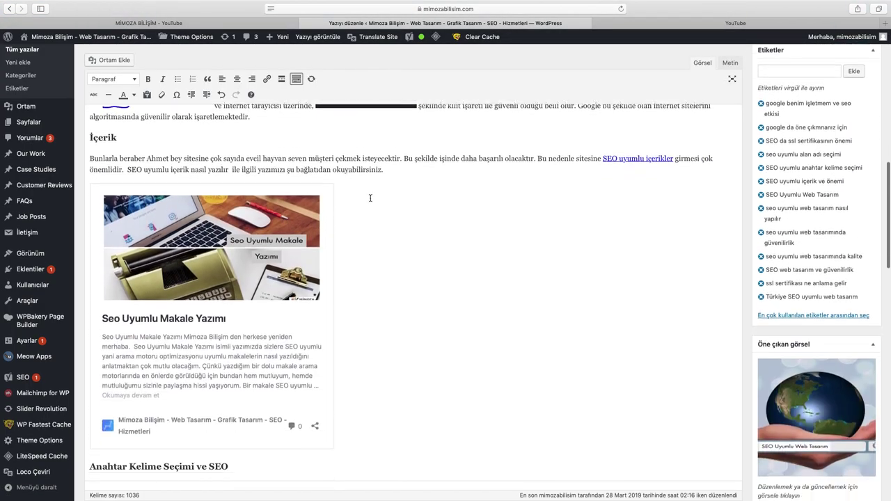
scroll(401, 214, "down", 7)
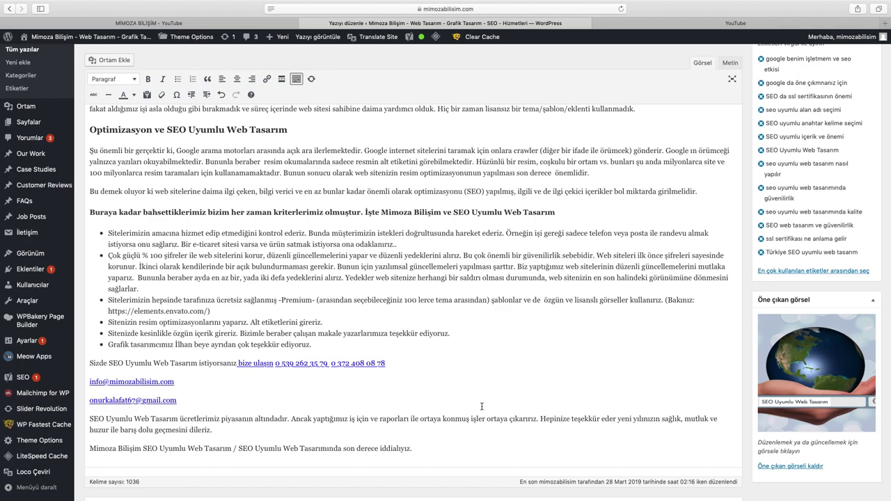
scroll(483, 410, "down", 5)
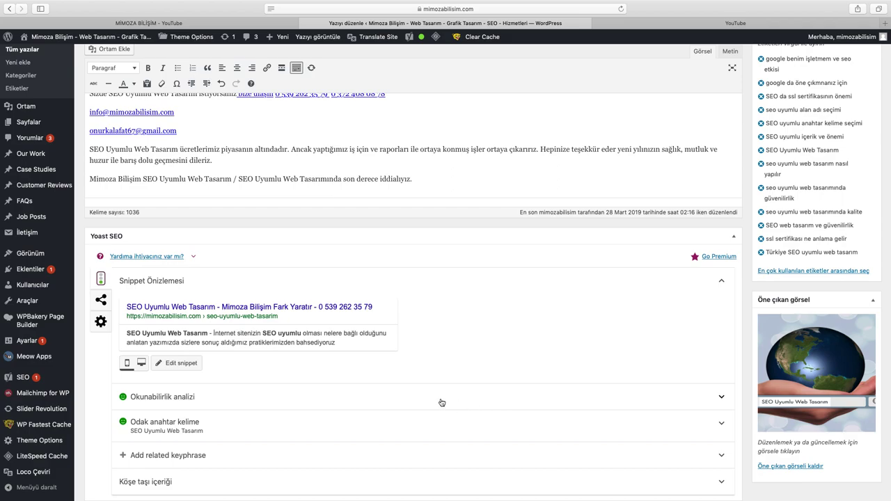
scroll(441, 403, "up", 15)
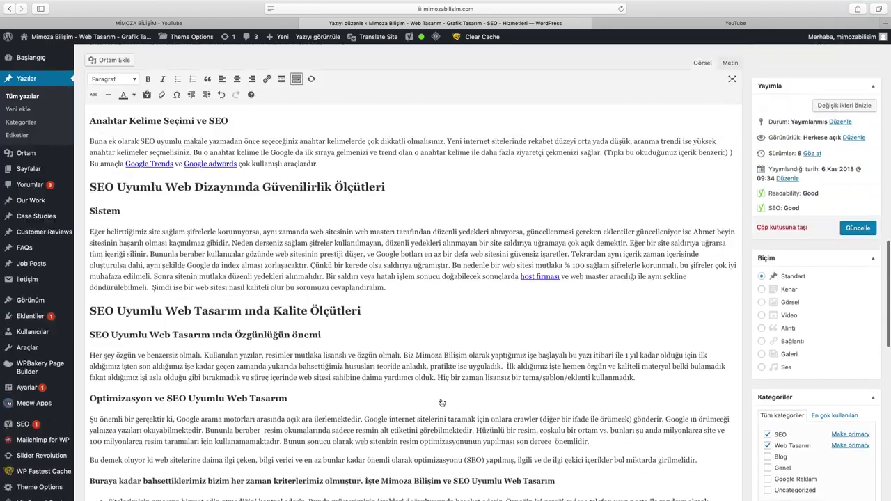
scroll(442, 403, "up", 10)
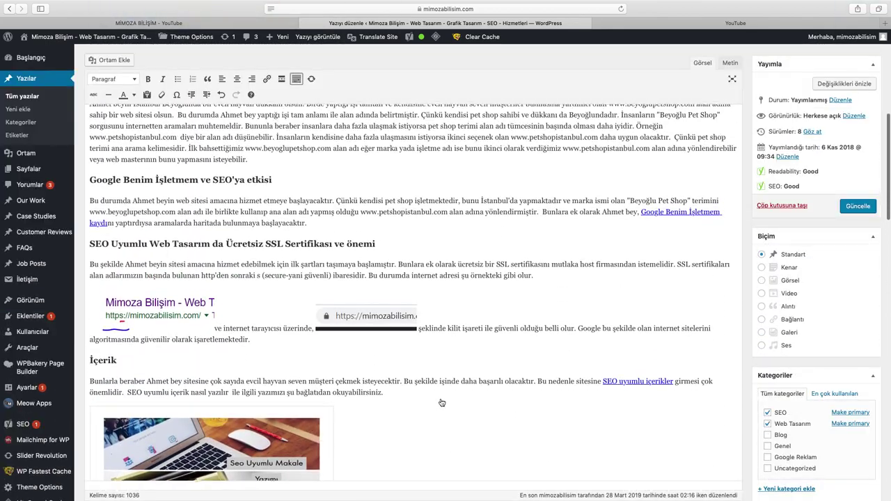
scroll(441, 399, "up", 5)
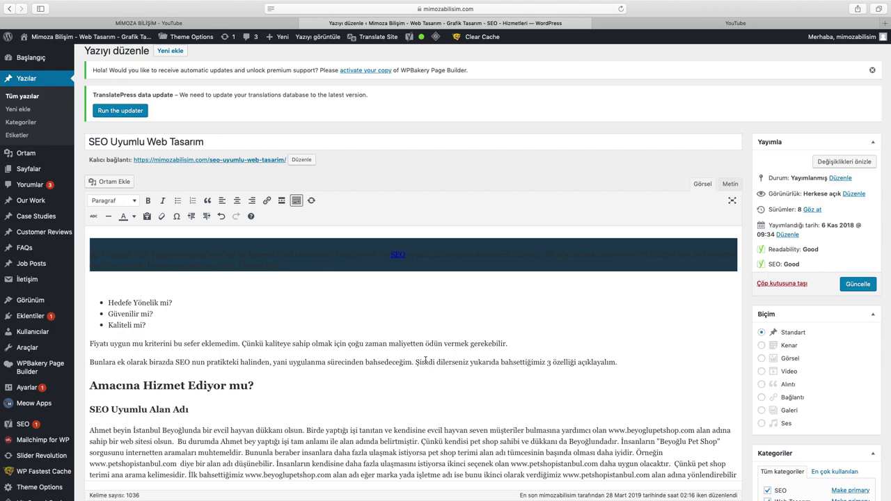
Expand the "Okunabilirlik analizi" section of the post's Yoast SEO box and review its analysis results.
scroll(425, 360, "down", 15)
scroll(426, 361, "down", 15)
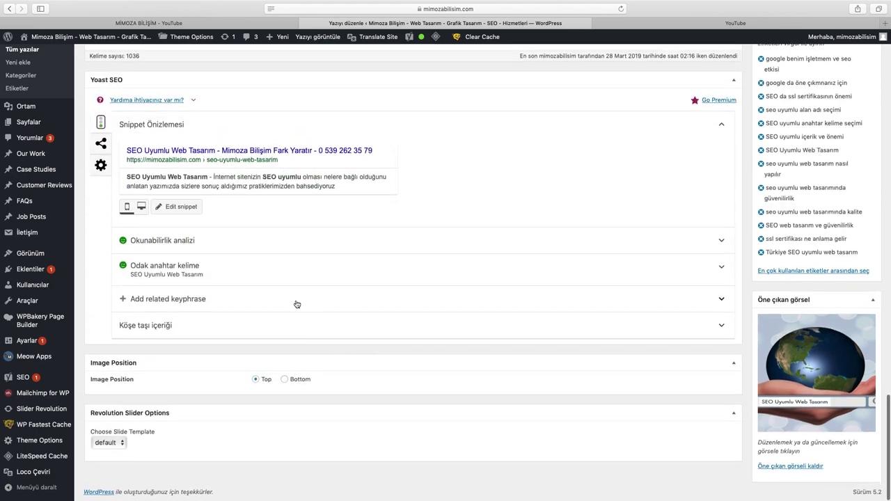
scroll(295, 302, "up", 3)
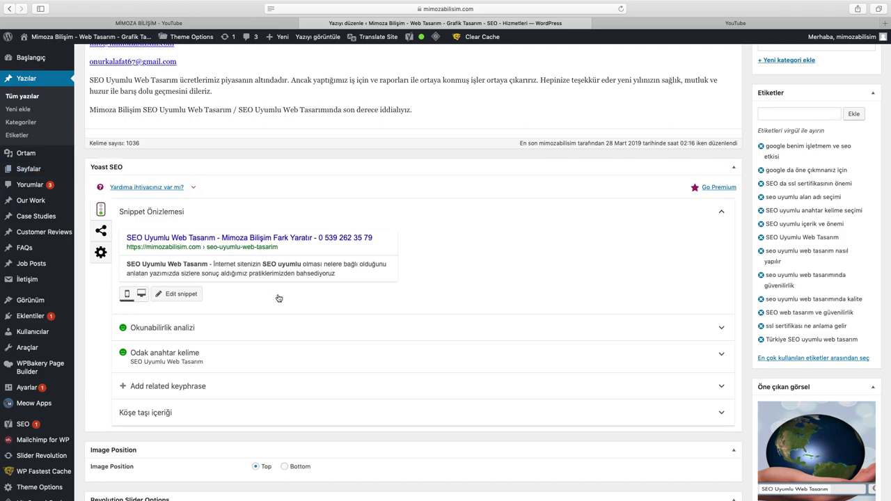
scroll(276, 312, "down", 2)
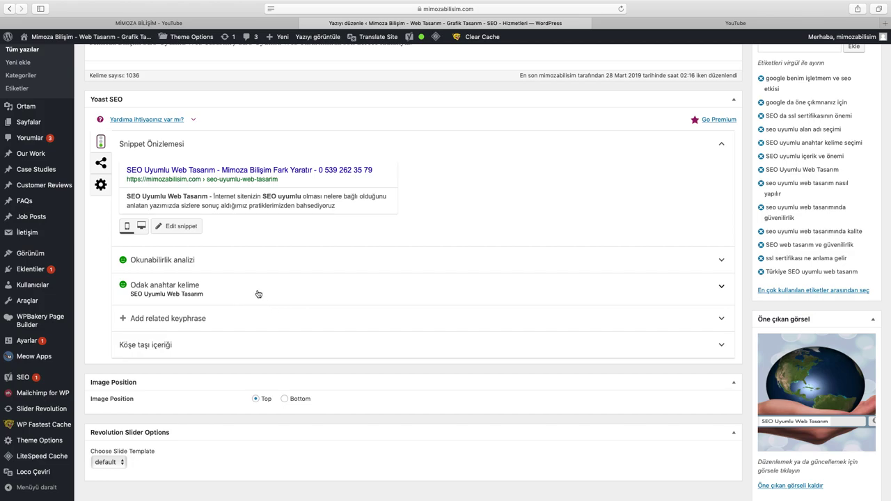
left_click(285, 262)
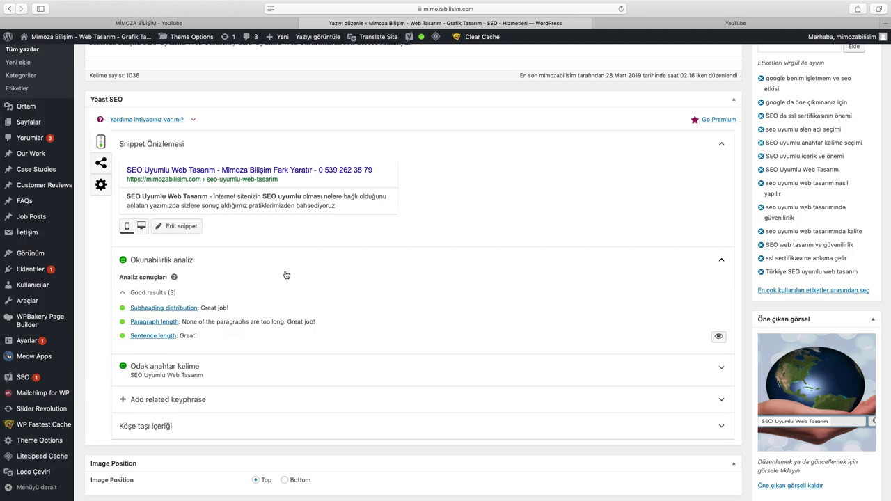
scroll(294, 302, "down", 2)
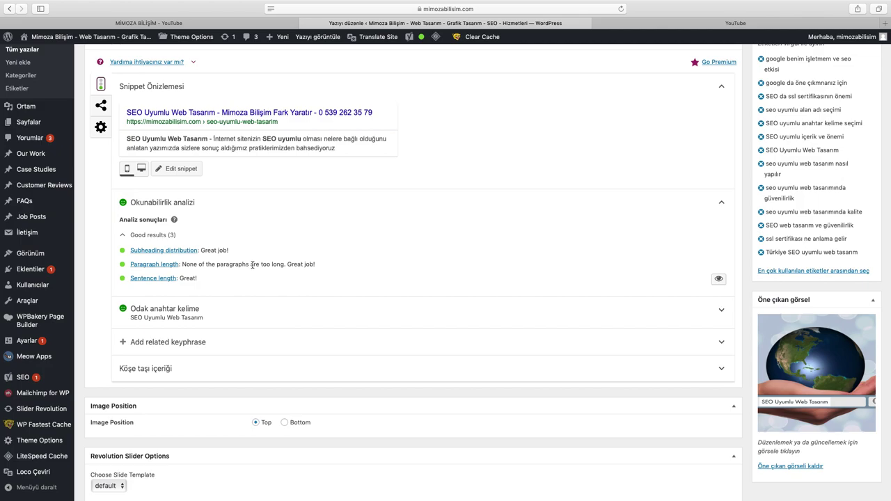
Review the article's subheadings and paragraphs in the editor against the readability analysis of subheading distribution, paragraph length and sentence length.
scroll(237, 272, "up", 15)
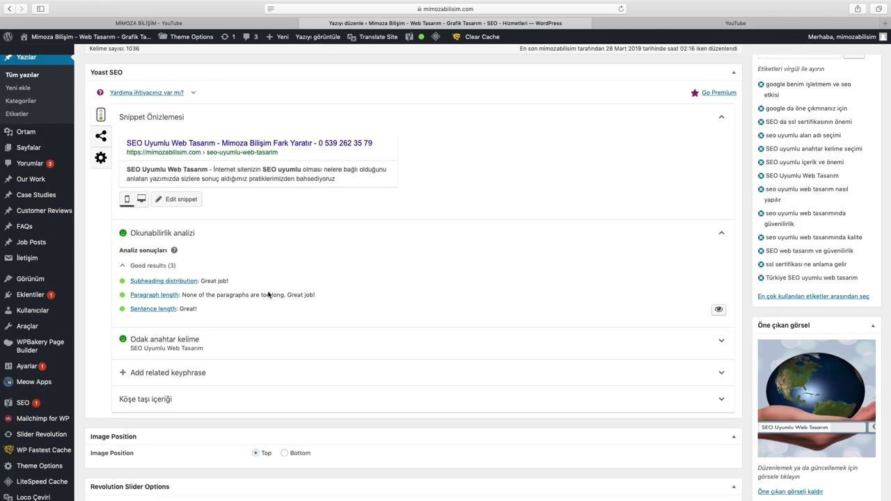
scroll(268, 295, "up", 2)
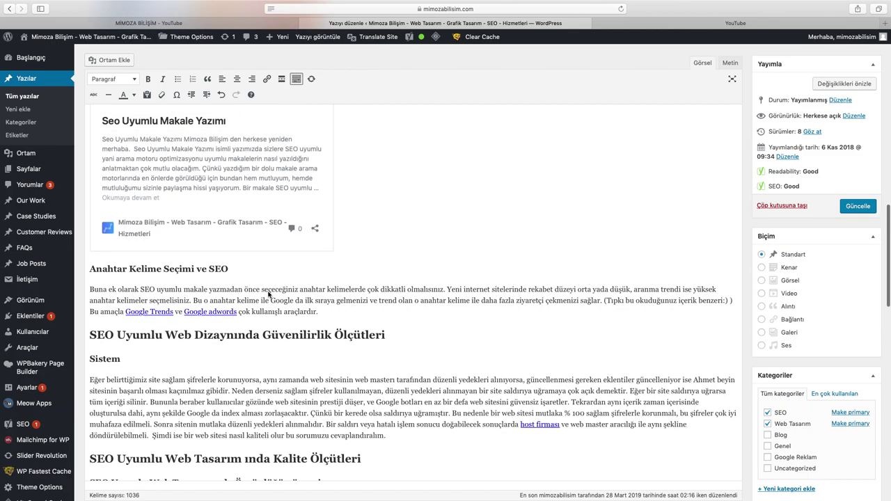
scroll(268, 294, "down", 4)
scroll(268, 295, "down", 2)
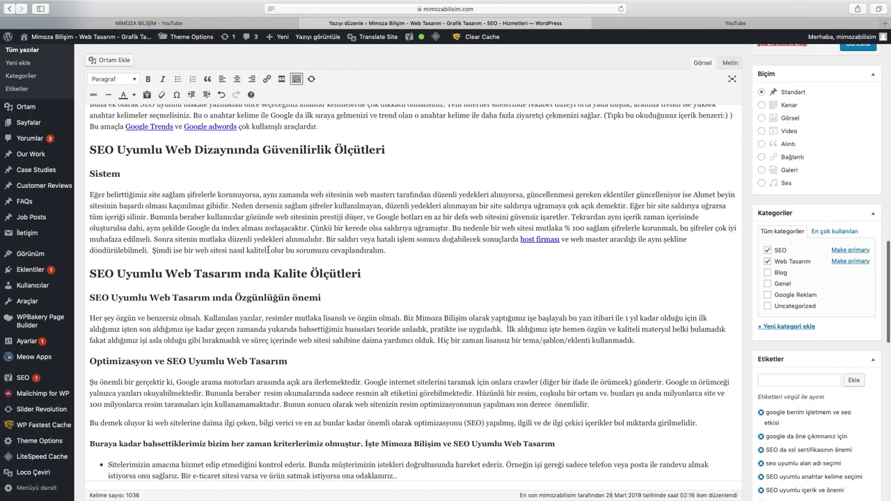
scroll(276, 268, "down", 20)
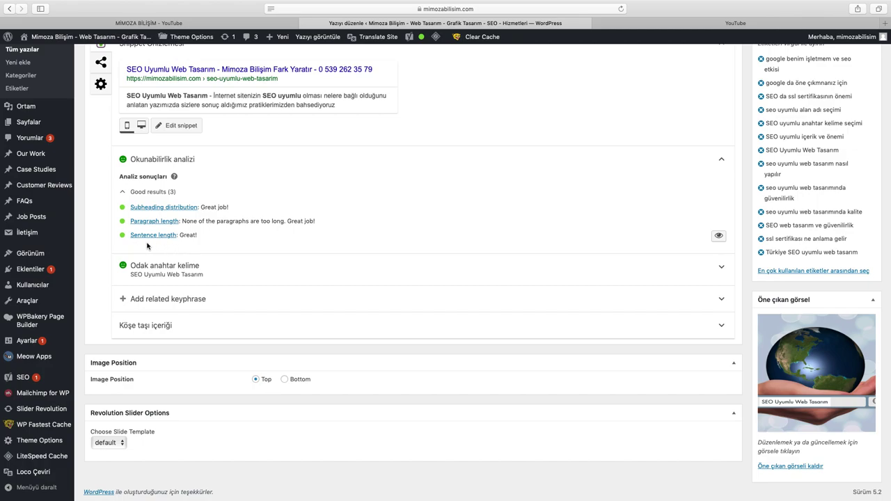
Expand the "Odak anahtar kelime" section of the Yoast SEO box and review its keyphrase analysis results.
left_click(222, 273)
scroll(300, 347, "down", 2)
scroll(300, 346, "down", 3)
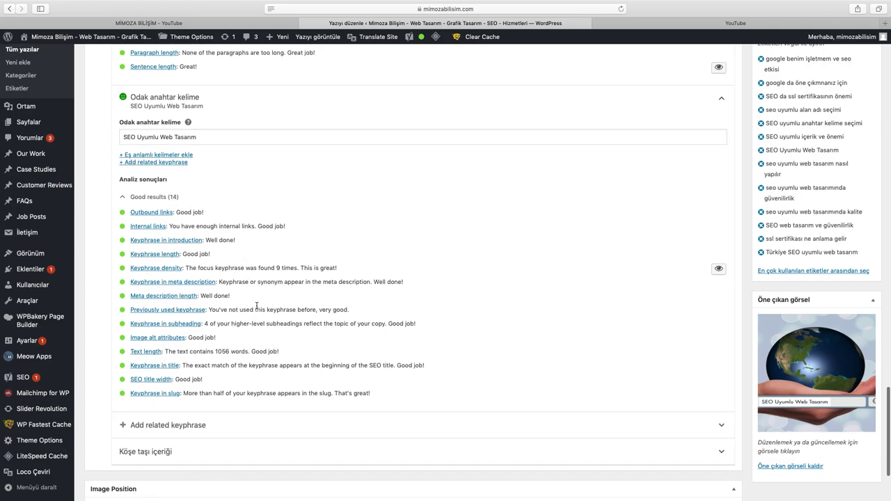
scroll(262, 323, "down", 1)
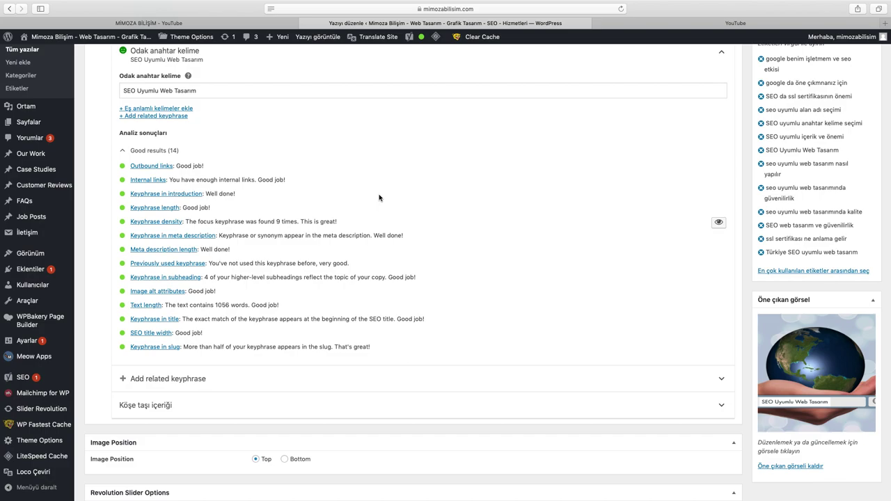
scroll(380, 200, "up", 15)
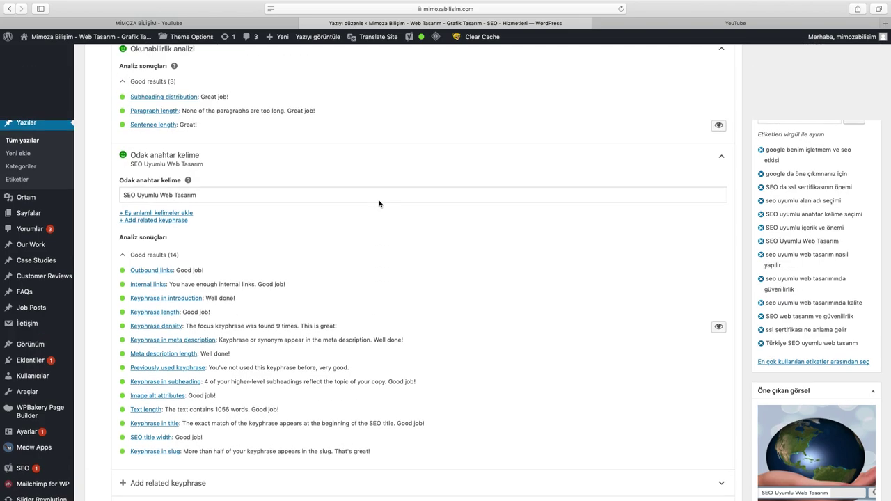
scroll(379, 202, "down", 10)
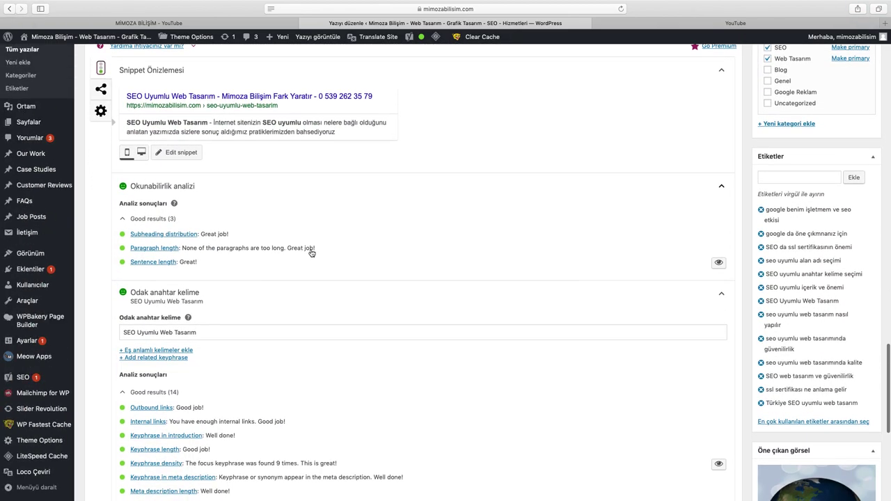
Select the focus keyphrase and search the post editor page for "SEO Uyumlu Web Tasarım" from the article's beginning.
triple_click(209, 332)
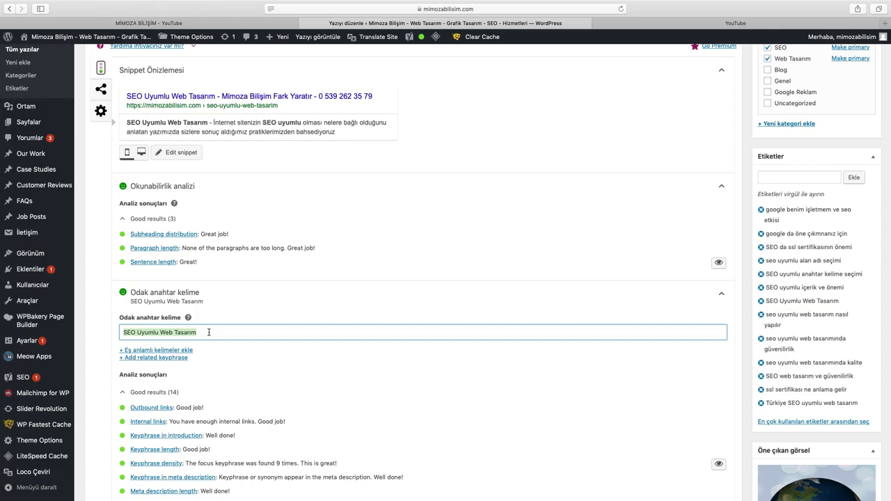
scroll(396, 386, "down", 1)
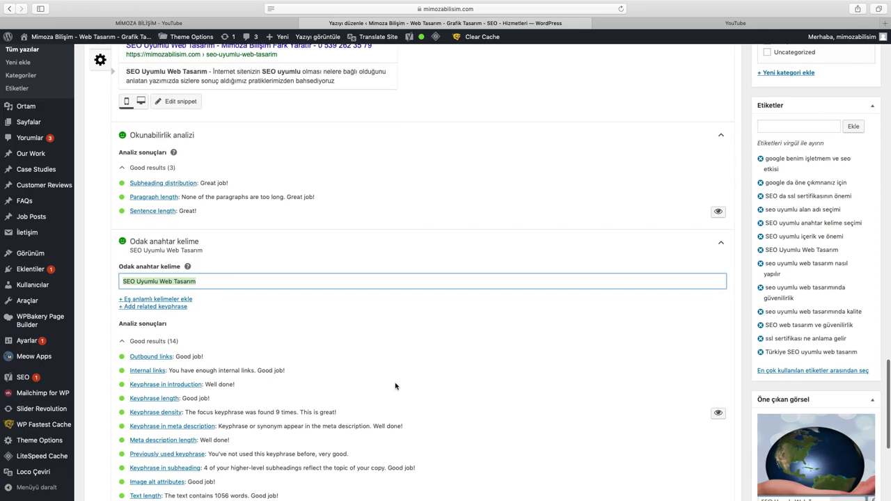
scroll(396, 386, "up", 6)
scroll(395, 387, "up", 15)
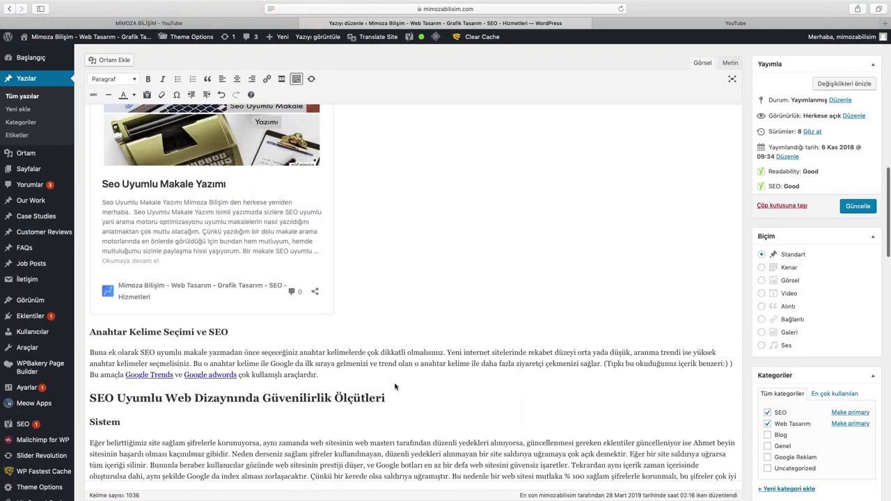
scroll(395, 387, "up", 5)
scroll(376, 373, "down", 2)
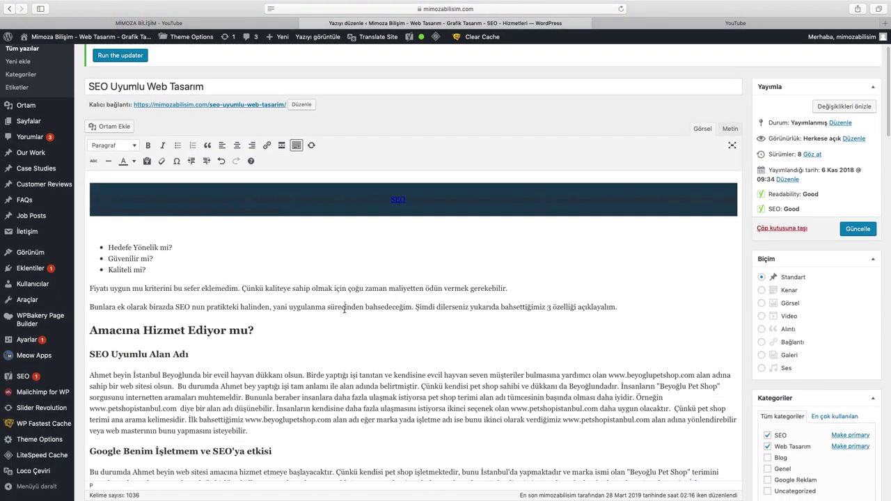
key("super+f")
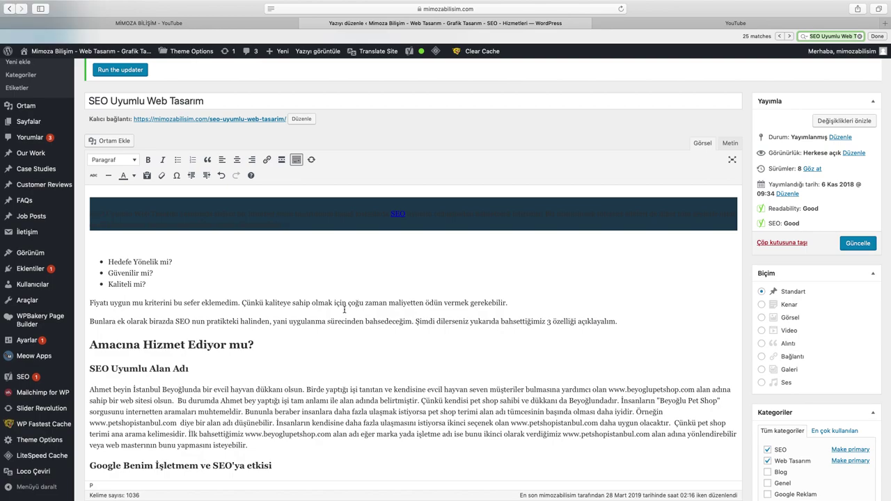
Go through the keyphrase matches in the post's title, body text and tags, and dismiss the match highlighting.
key("Return")
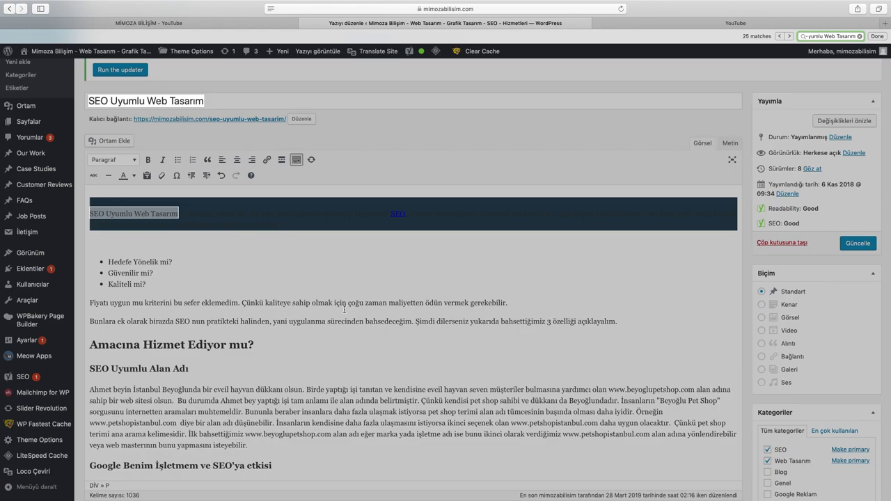
key("Return")
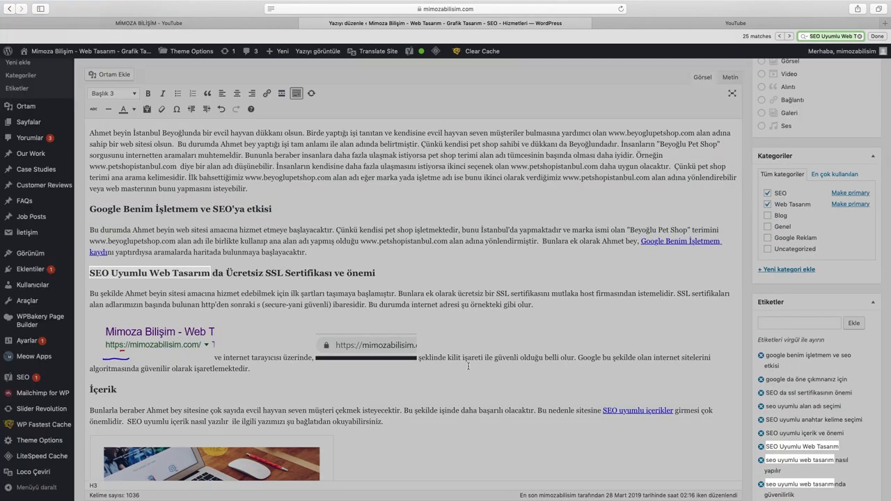
key("Return")
key("Return")
key("Return")
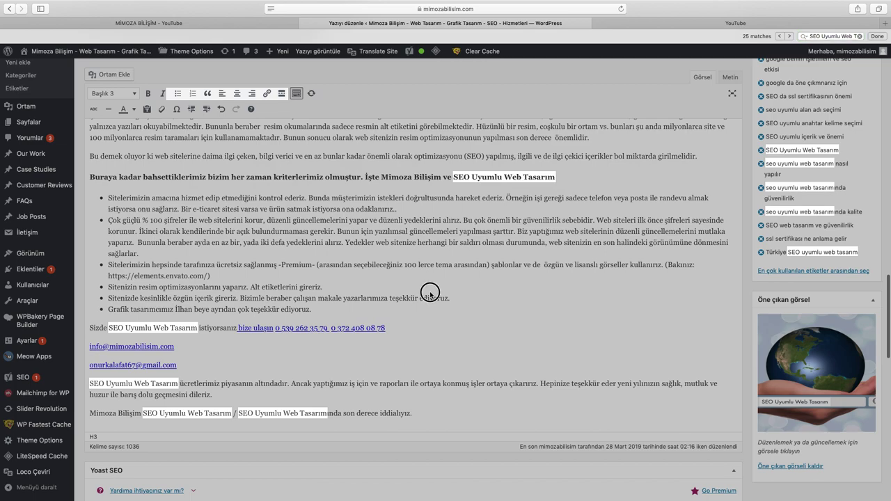
left_click(433, 301)
Return to the focus keyphrase analysis and examine the keyphrase density, meta description, subheading, title and slug results.
scroll(450, 331, "down", 5)
scroll(449, 331, "down", 5)
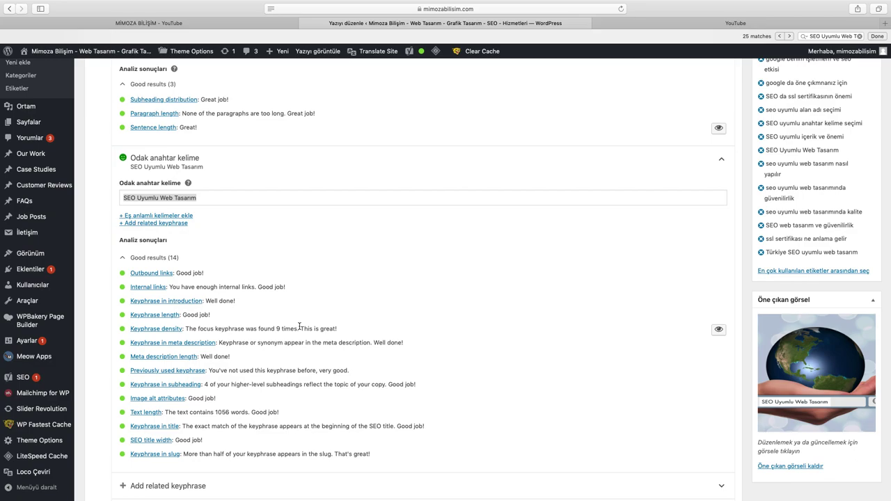
left_click(309, 230)
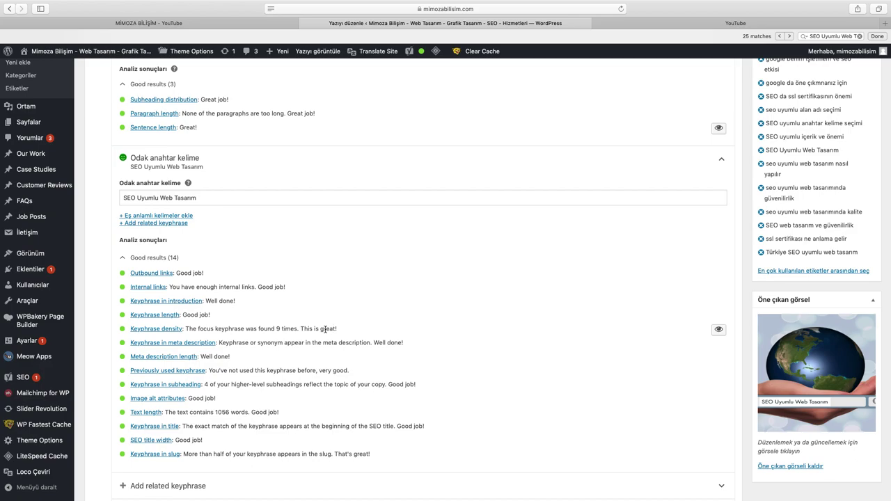
scroll(324, 330, "down", 2)
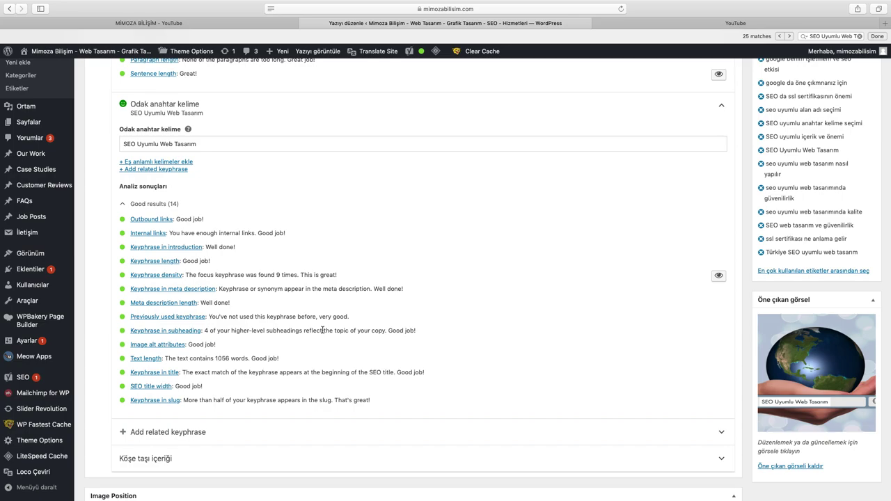
scroll(362, 331, "up", 1)
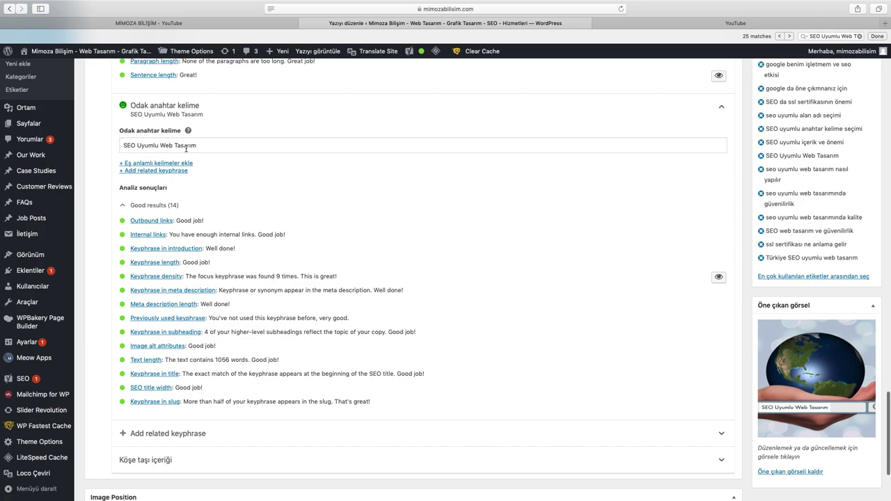
scroll(295, 267, "down", 1)
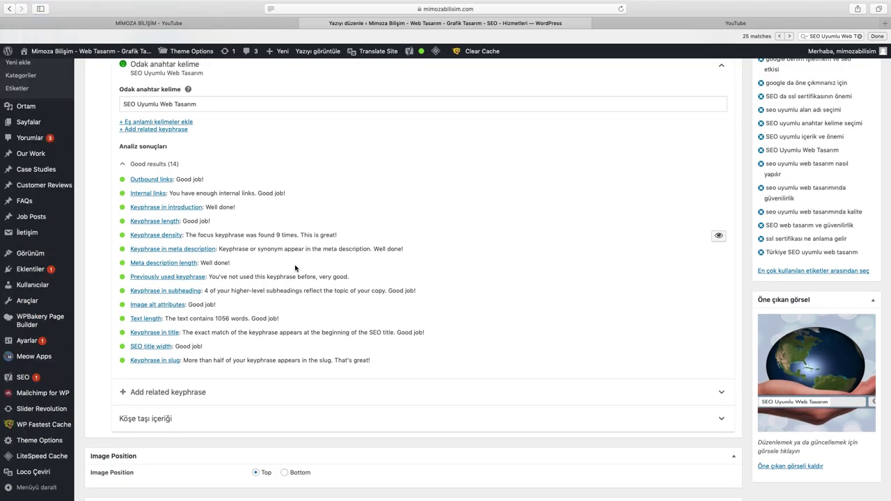
Try the focus keyphrase "SEO Uyumlu Web Tasarım nasıl yapıulır" and review its analysis results.
left_click(295, 103)
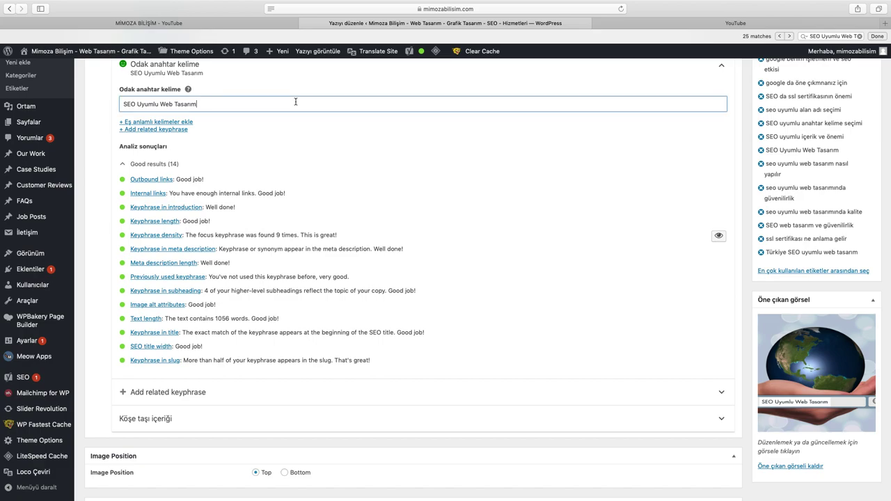
type("nasıl yapıulır")
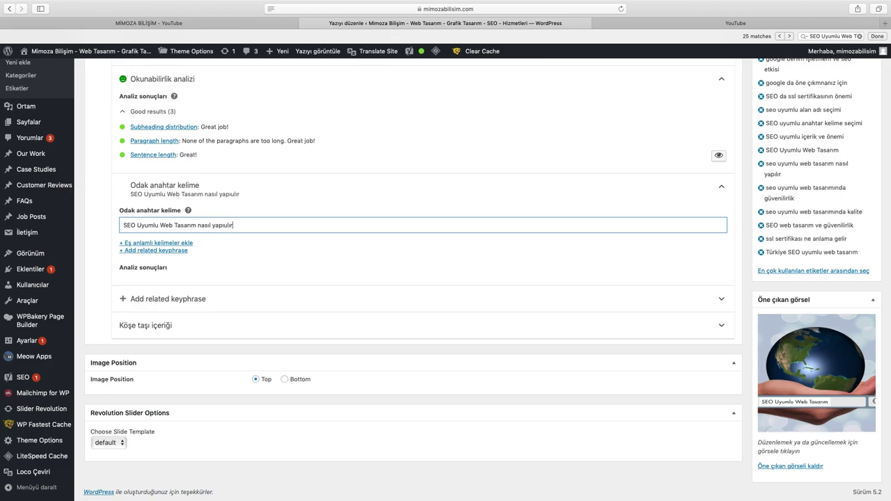
scroll(280, 276, "down", 2)
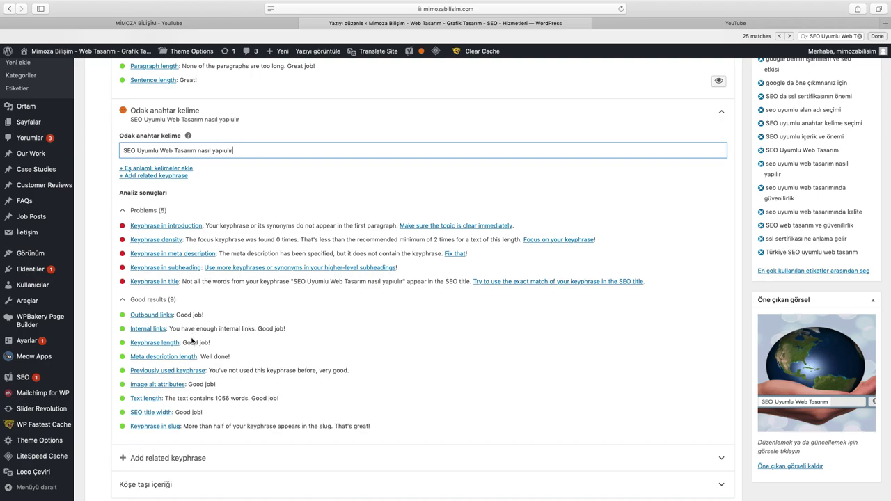
Remove "nasıl yapıulır" from the focus keyphrase and recheck the analysis results.
scroll(231, 325, "up", 2)
left_click_drag(233, 183, 199, 182)
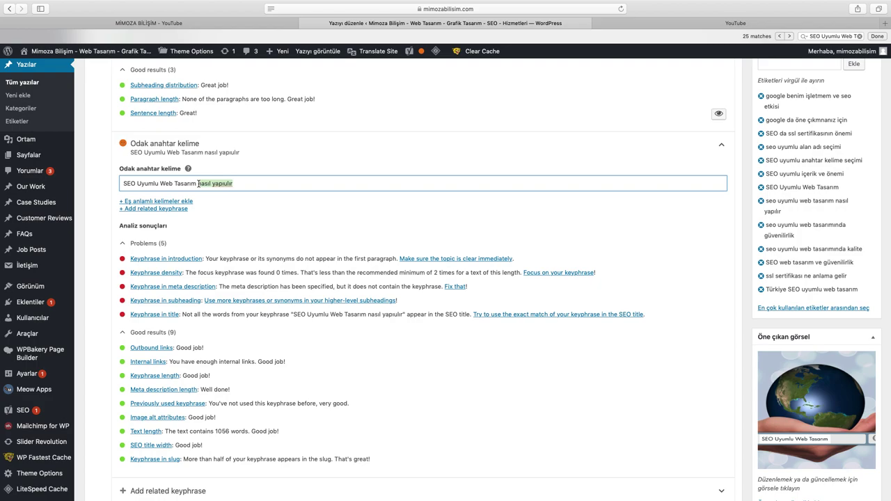
key("BackSpace")
scroll(342, 288, "down", 2)
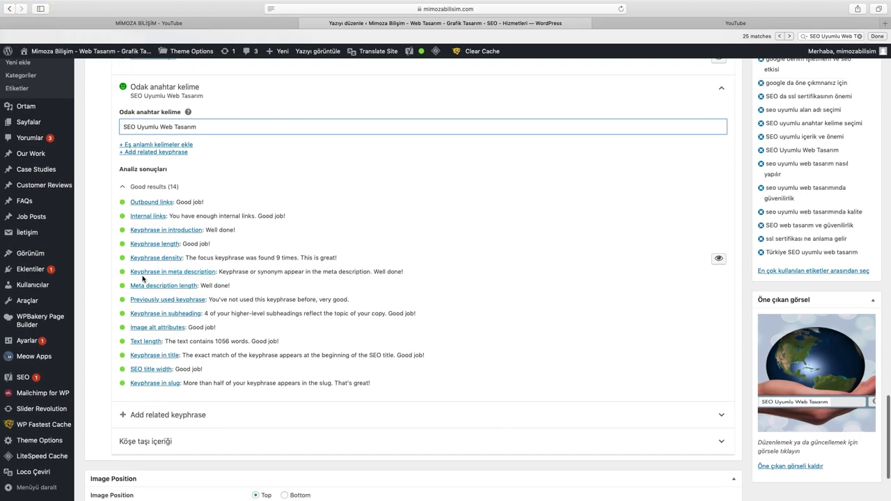
Open the snippet editor and compare its SEO title, slug and meta description with the focus keyphrase analysis results.
scroll(260, 284, "up", 8)
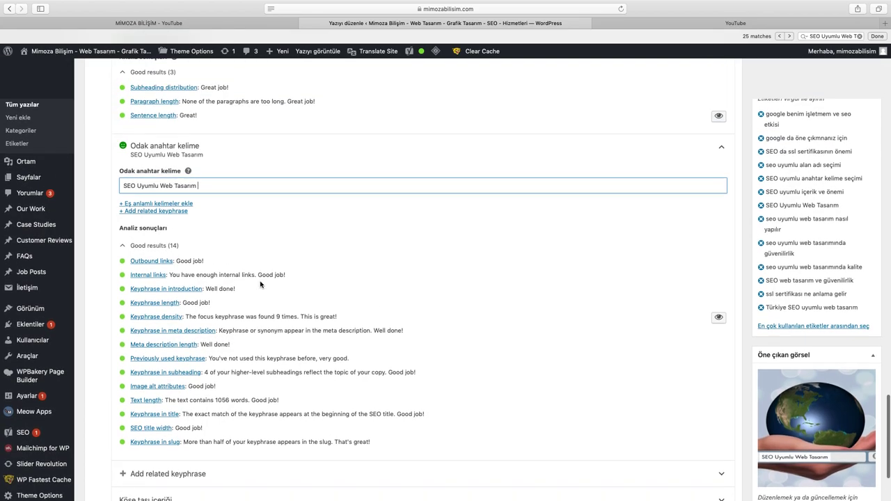
scroll(261, 284, "up", 1)
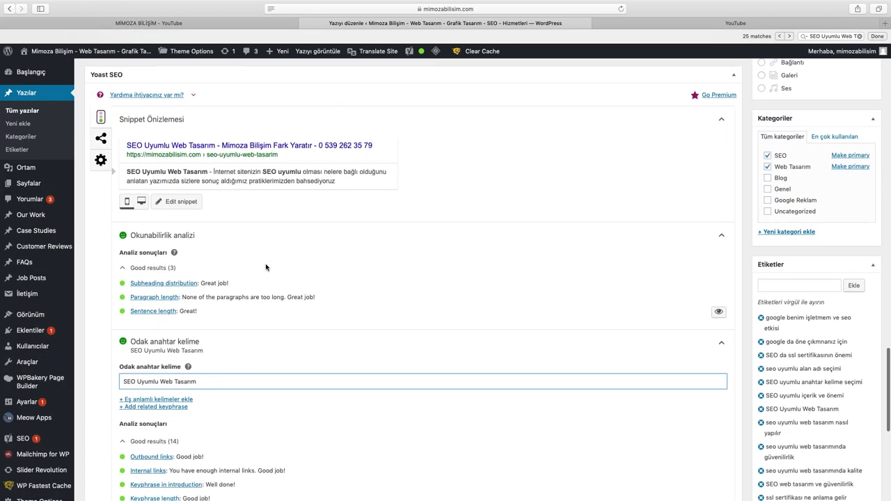
left_click(268, 146)
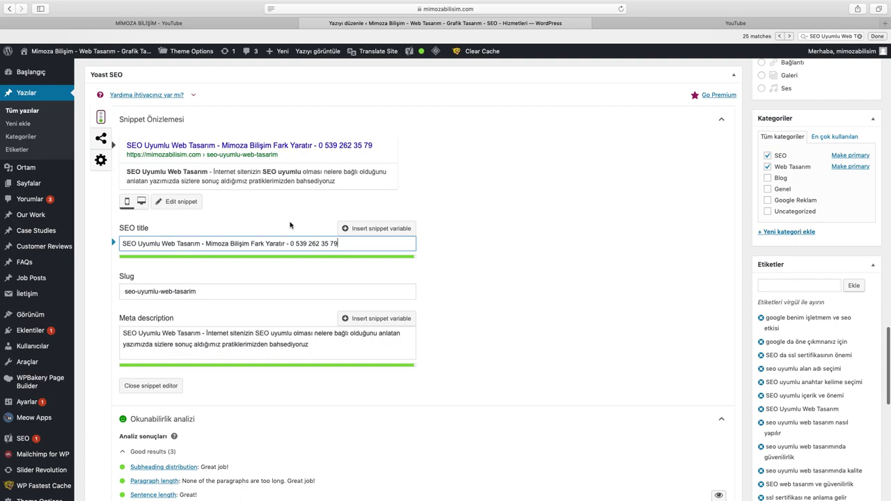
scroll(516, 303, "down", 2)
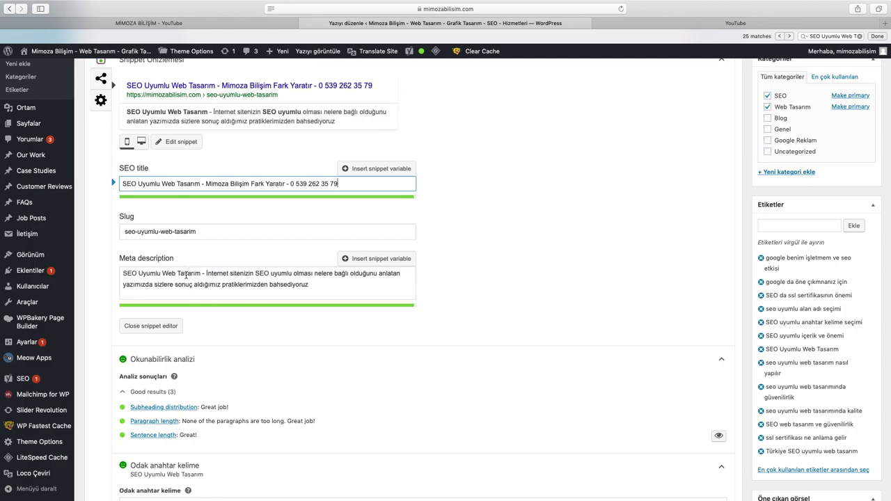
scroll(414, 368, "down", 8)
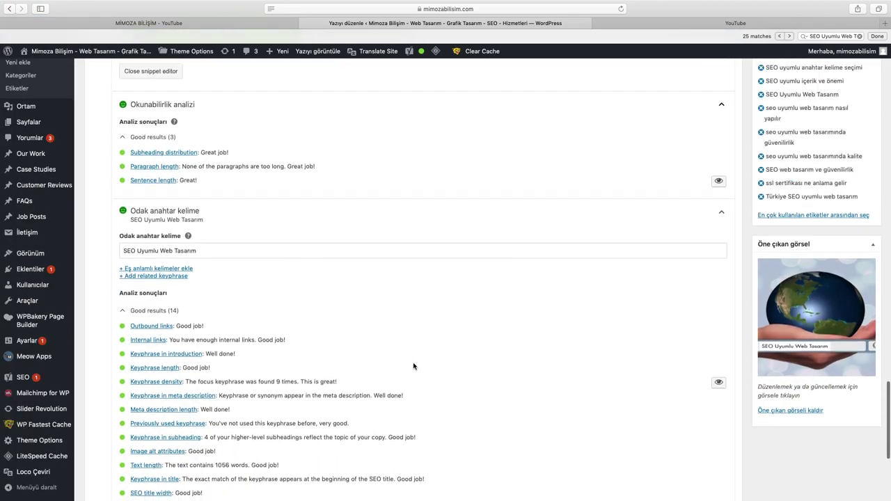
scroll(413, 366, "up", 1)
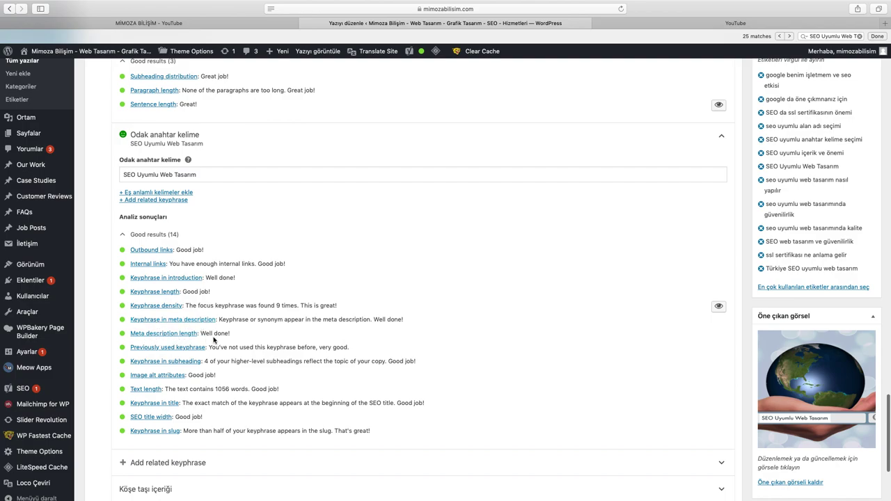
scroll(249, 344, "down", 3)
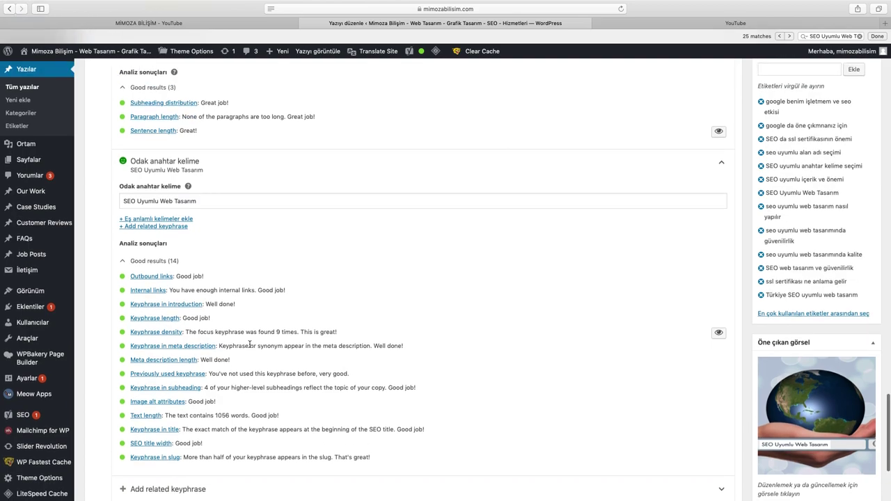
Append the filler text "ıhbıhbaıhb" to the end of the snippet's meta description.
scroll(250, 344, "up", 10)
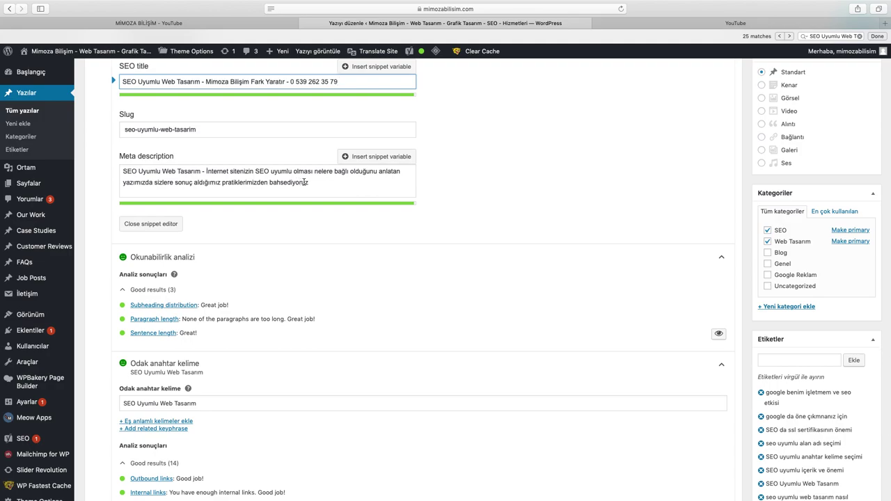
left_click(324, 177)
type("ıhbıhbaıhb")
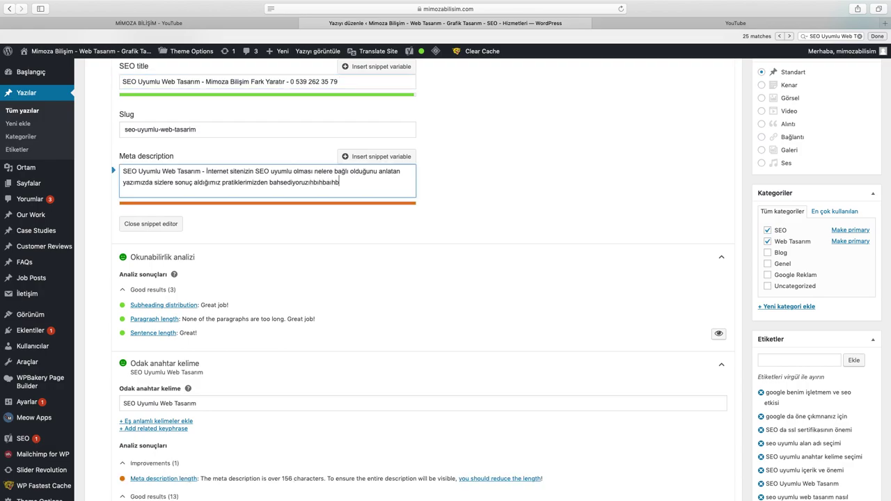
Remove the filler text from the end of the meta description so it ends with "bahsediyoruz.".
key("BackSpace")
key("BackSpace")
key("BackSpace")
key("BackSpace")
key("BackSpace")
key("BackSpace")
key("BackSpace")
key("BackSpace")
key("BackSpace")
key("BackSpace")
key("BackSpace")
type("z.")
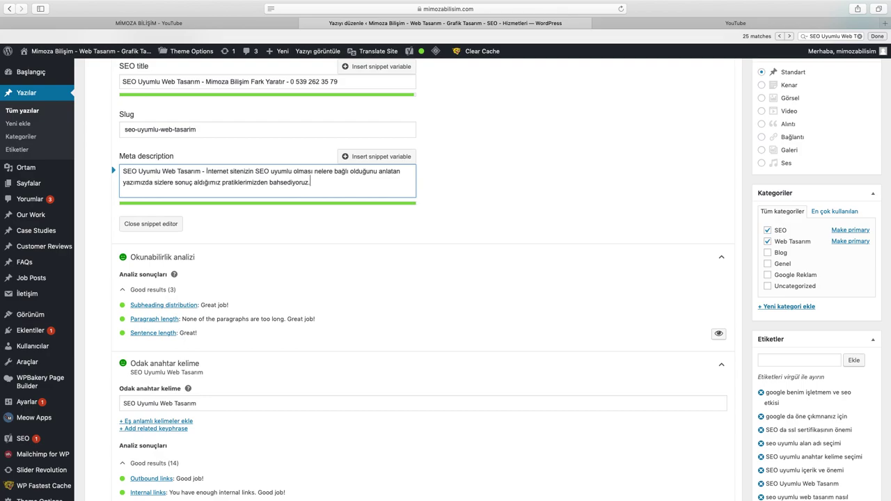
Try shortening the meta description by deleting everything after "SEO uyumlu olması", and undo the deletion.
mouse_move(310, 183)
left_mouse_down()
mouse_move(127, 185)
mouse_move(325, 168)
mouse_move(315, 171)
left_mouse_up()
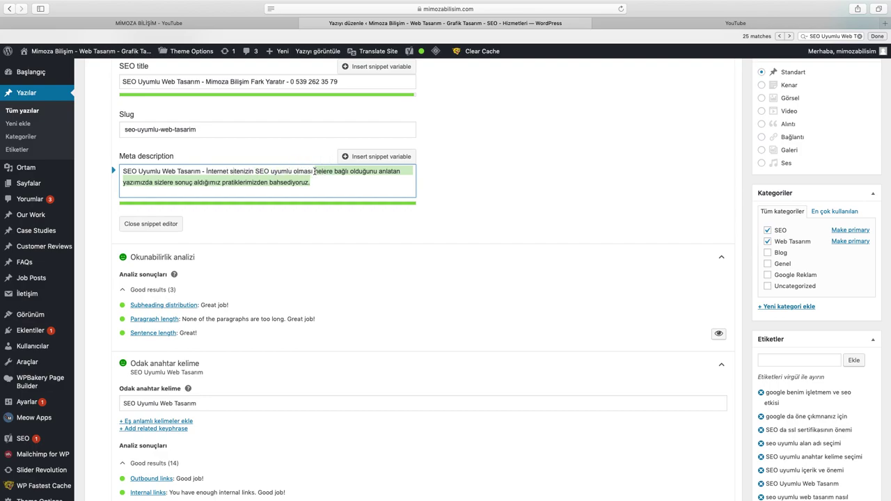
key("BackSpace")
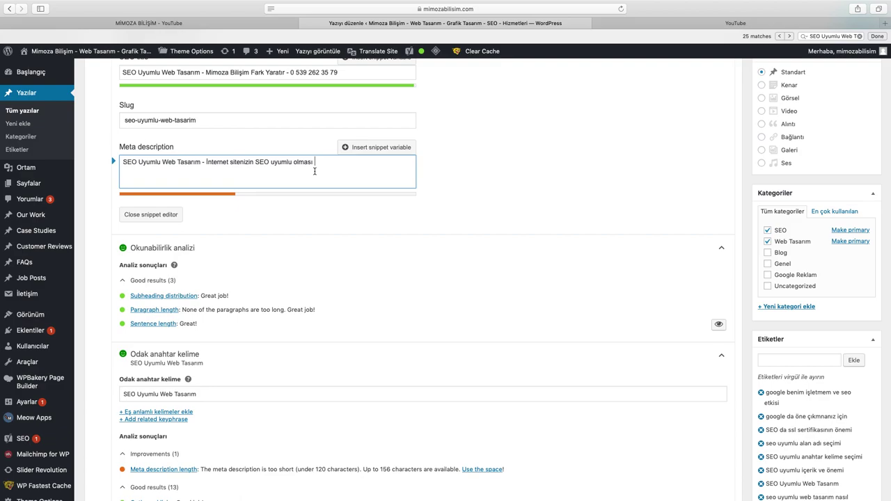
key("super+z")
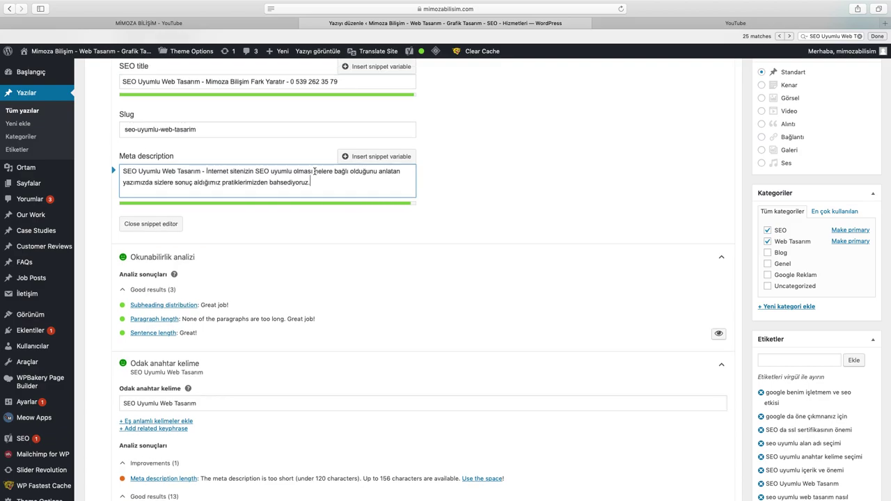
Review the focus keyphrase analysis results and examine the article's headings for use of the keyphrase.
scroll(425, 229, "down", 5)
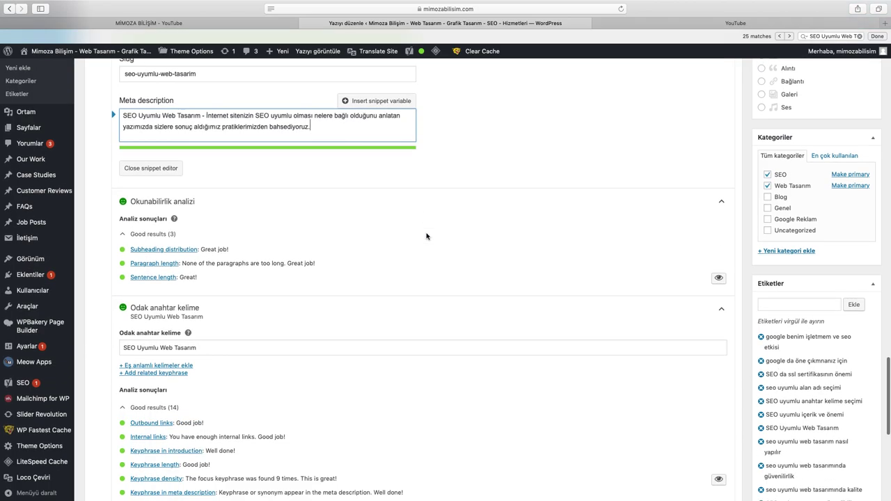
scroll(427, 237, "down", 3)
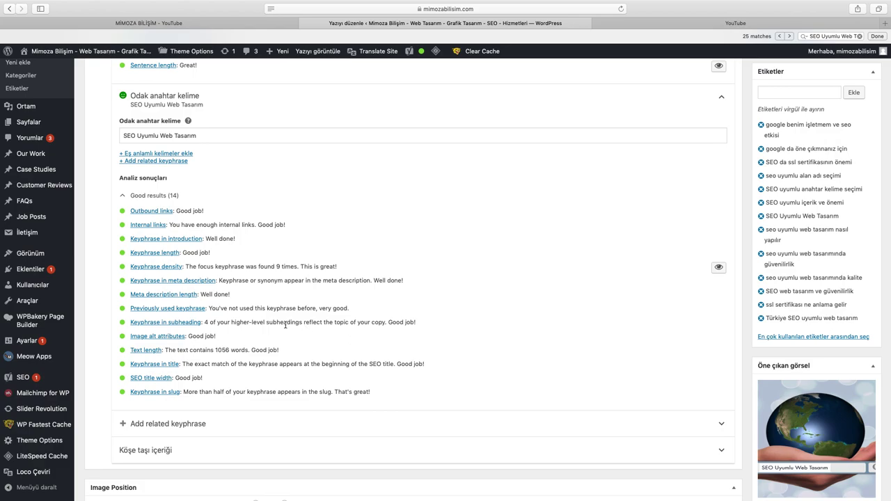
scroll(252, 334, "down", 2)
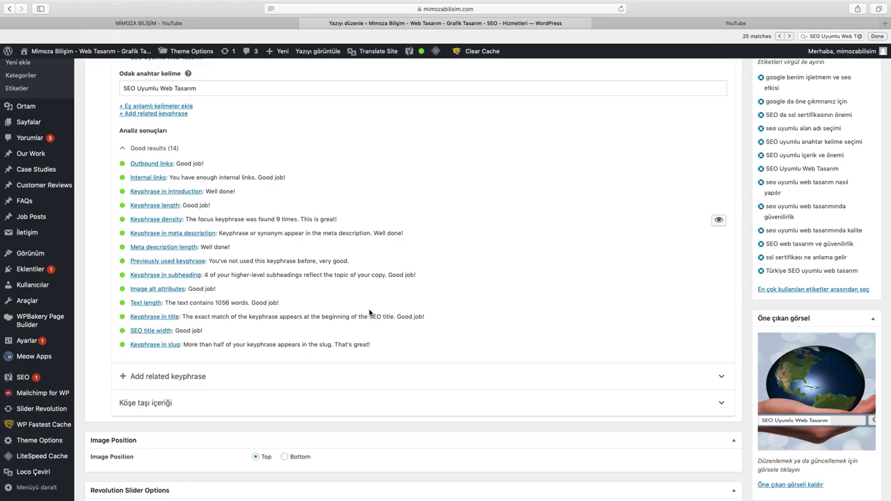
scroll(370, 314, "up", 10)
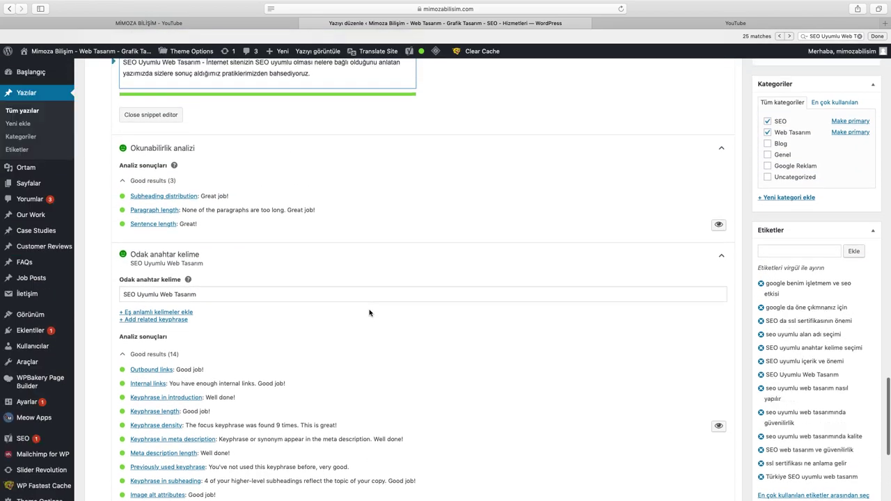
scroll(369, 313, "up", 8)
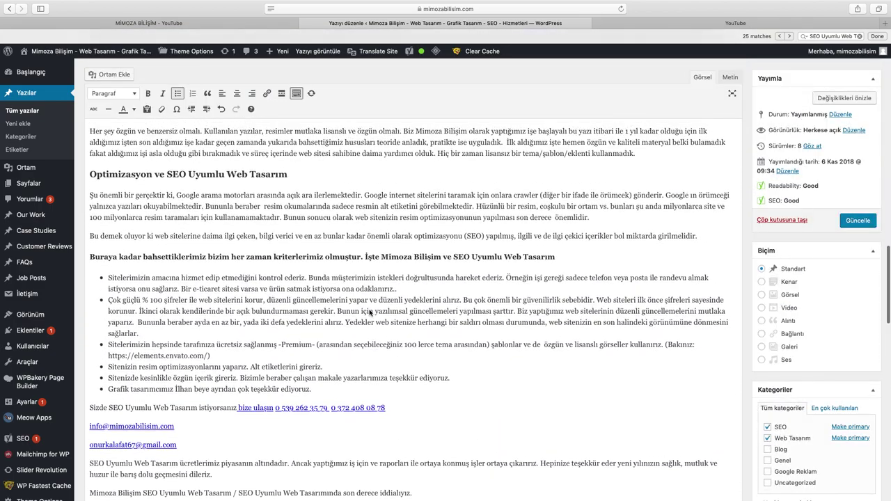
scroll(188, 219, "up", 3)
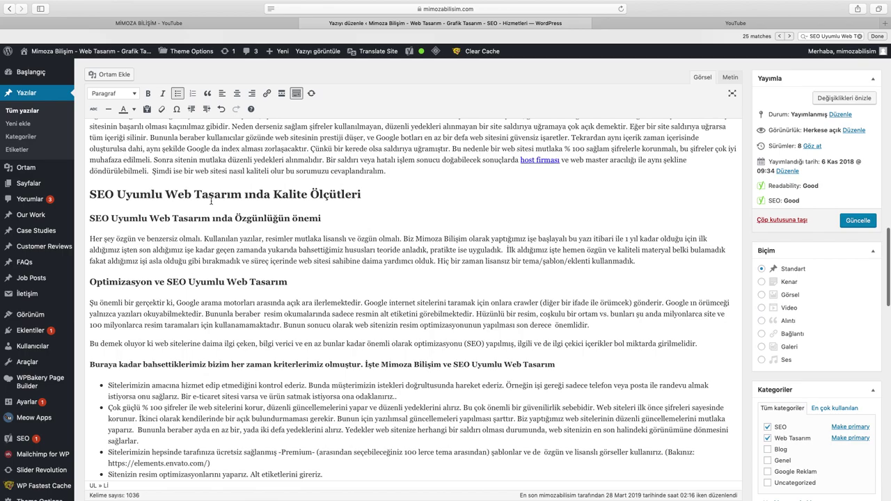
scroll(202, 237, "up", 6)
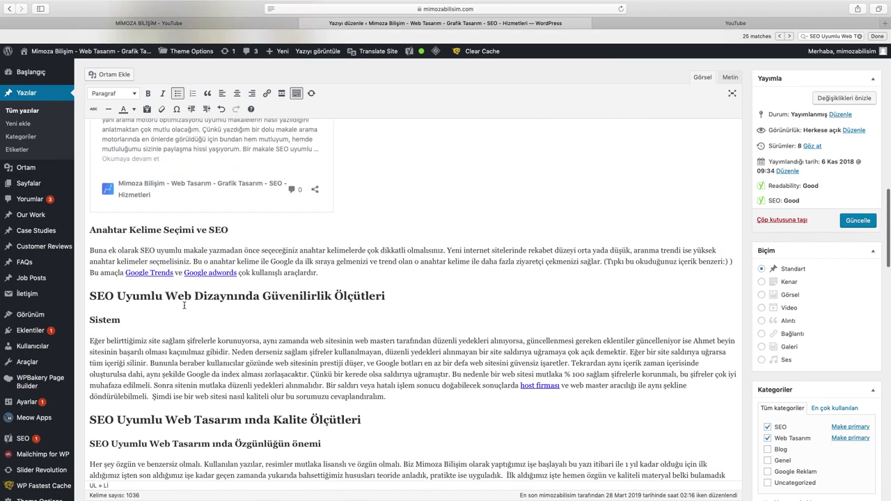
scroll(229, 303, "up", 1)
scroll(228, 304, "up", 5)
scroll(228, 303, "down", 20)
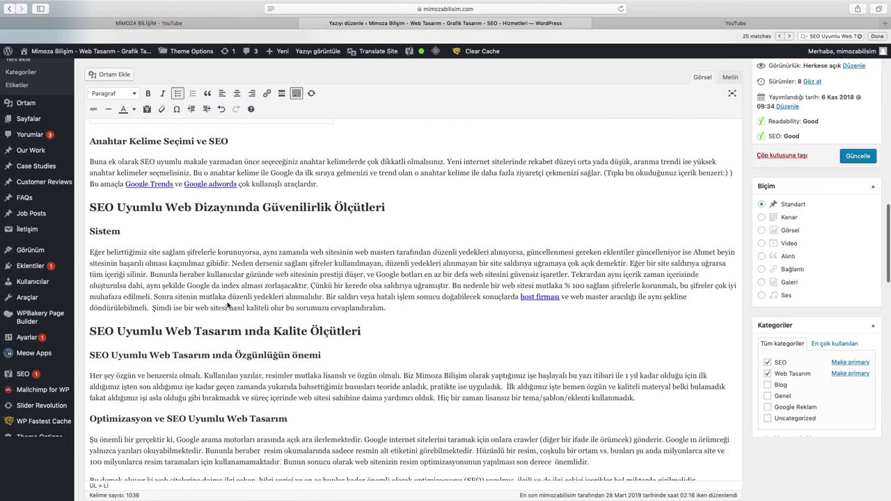
scroll(227, 303, "down", 12)
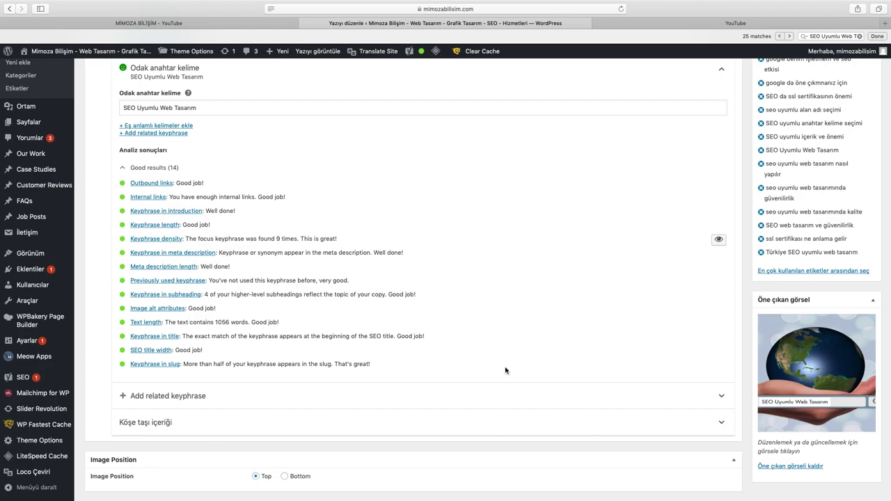
Inspect the featured image's alternative text in its attachment details and close the media library without changes.
left_click(822, 375)
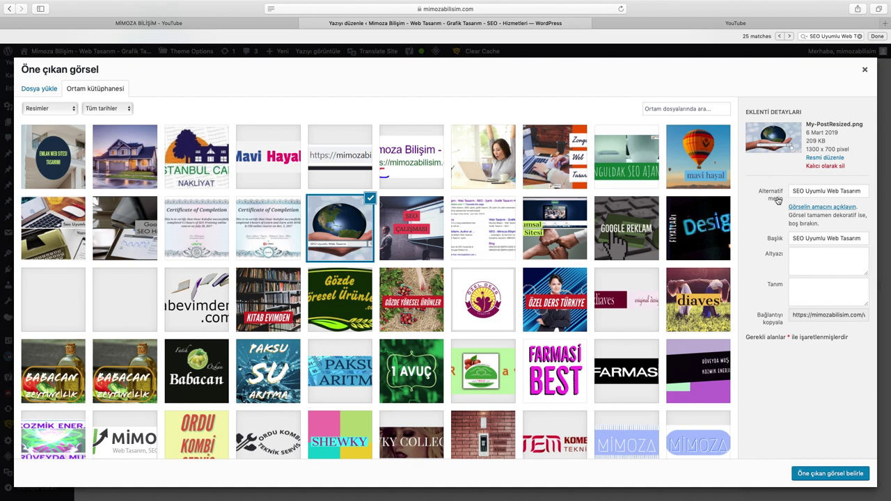
left_click(809, 191)
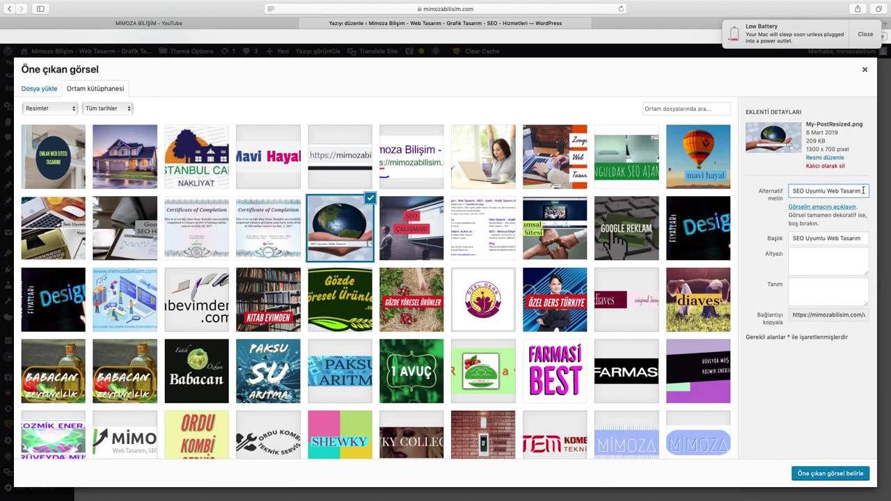
left_click(865, 72)
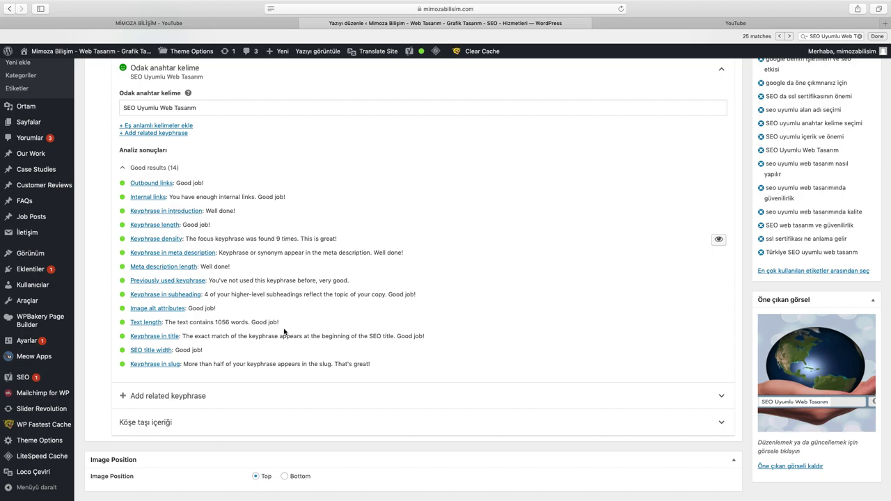
Review the remaining keyphrase analysis results for image alt attributes, text length, title, SEO title width and slug.
scroll(315, 336, "up", 5)
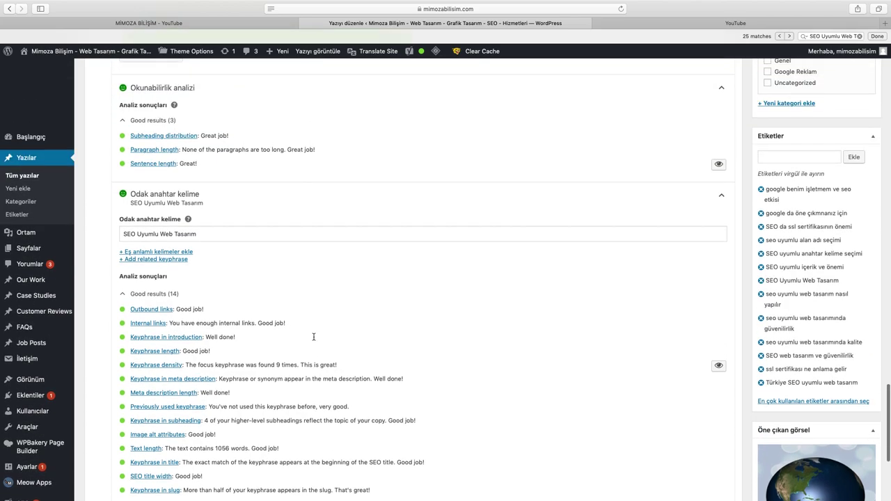
scroll(314, 337, "down", 4)
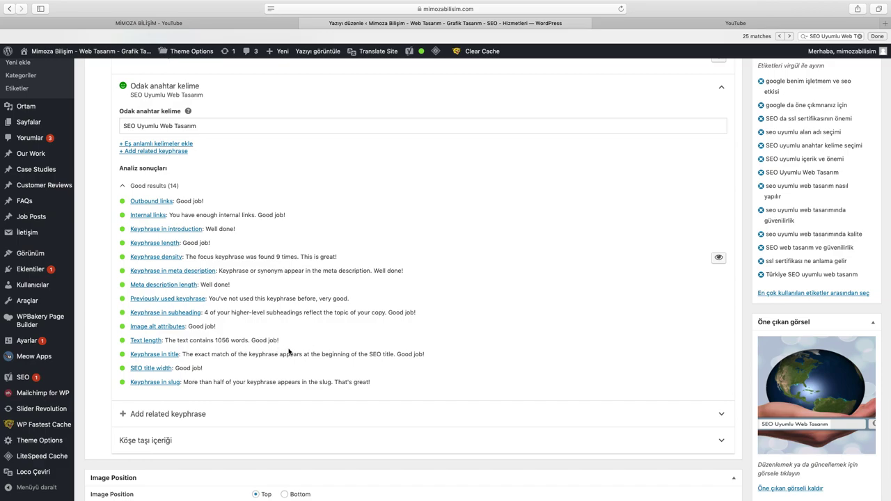
scroll(322, 356, "down", 2)
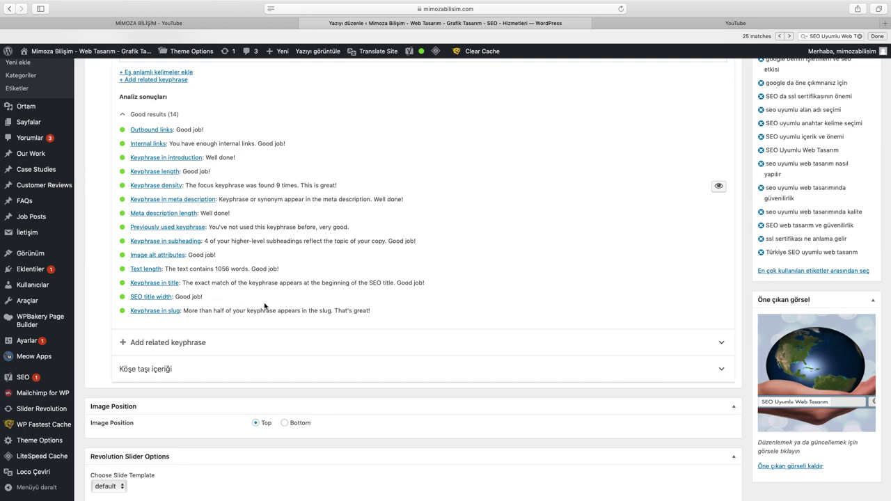
scroll(265, 308, "down", 2)
scroll(265, 307, "down", 1)
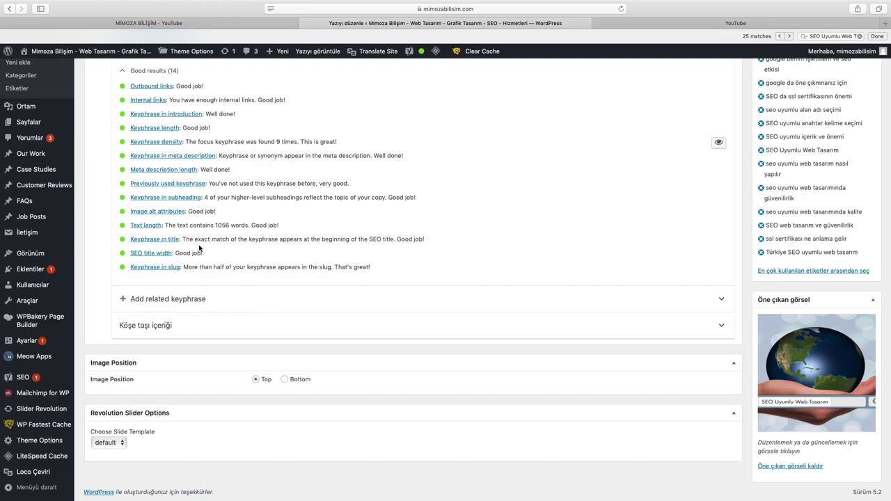
Append "nasıl yapılır" to the post title and recheck the keyphrase analysis results.
scroll(372, 274, "up", 15)
scroll(367, 274, "up", 15)
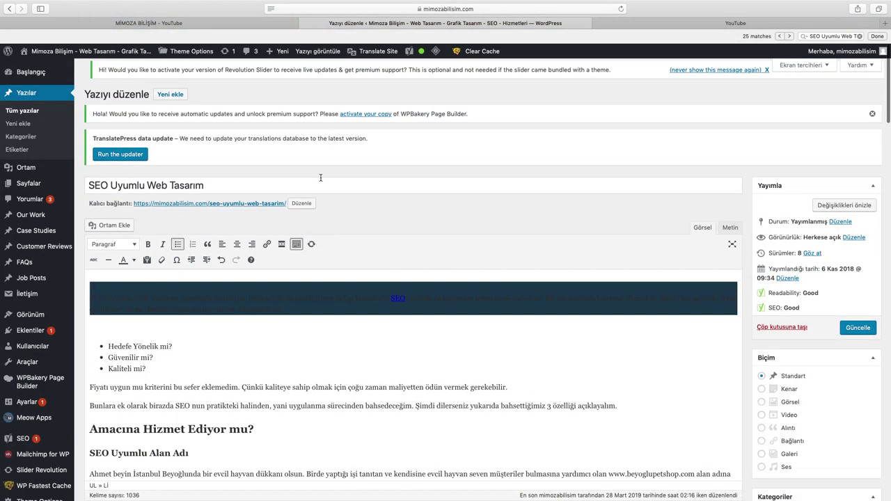
left_click(320, 184)
type("nasıl ")
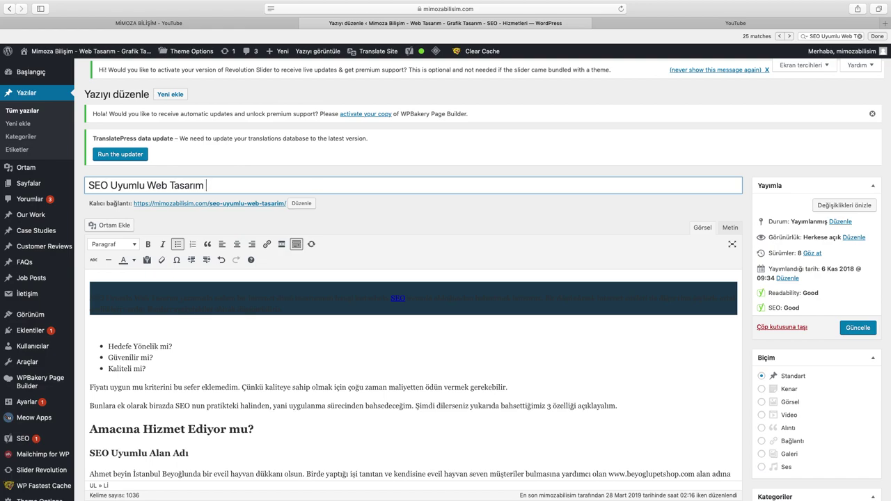
type("yapılır")
scroll(409, 231, "down", 20)
scroll(409, 231, "down", 10)
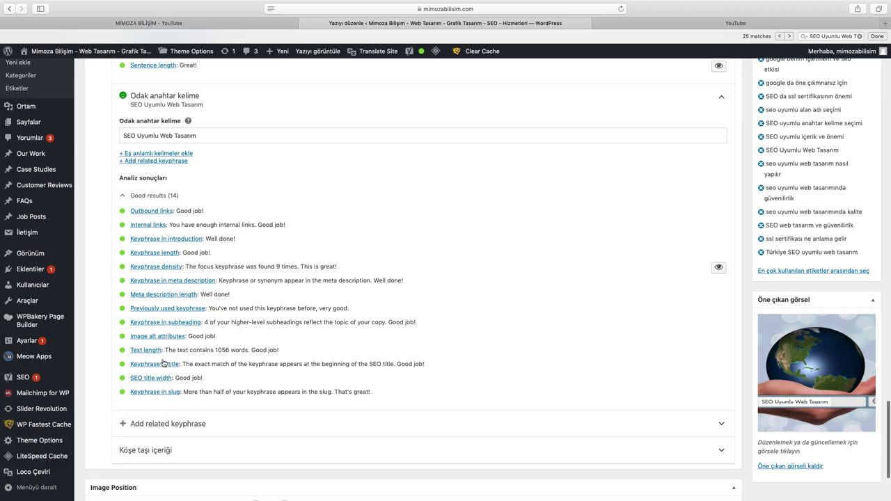
Remove "nasıl yapılır" from the post title and recheck the SEO title width and slug results.
scroll(463, 373, "up", 3)
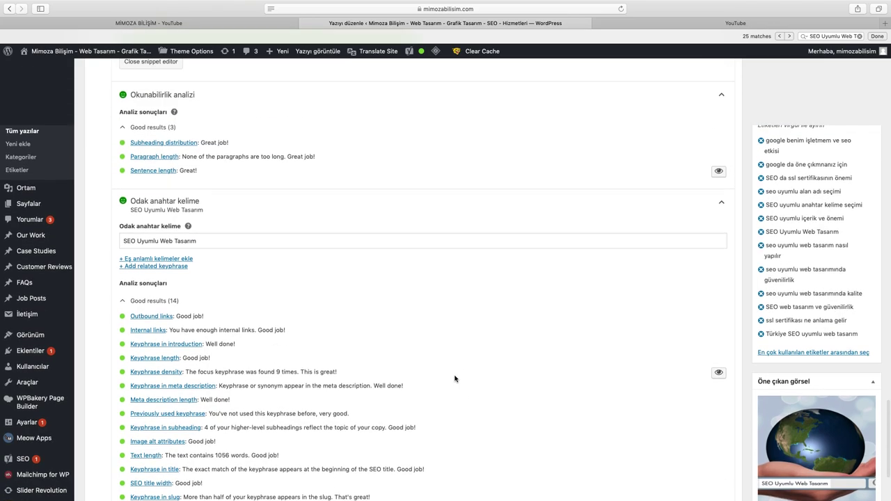
scroll(455, 379, "up", 20)
scroll(455, 380, "up", 15)
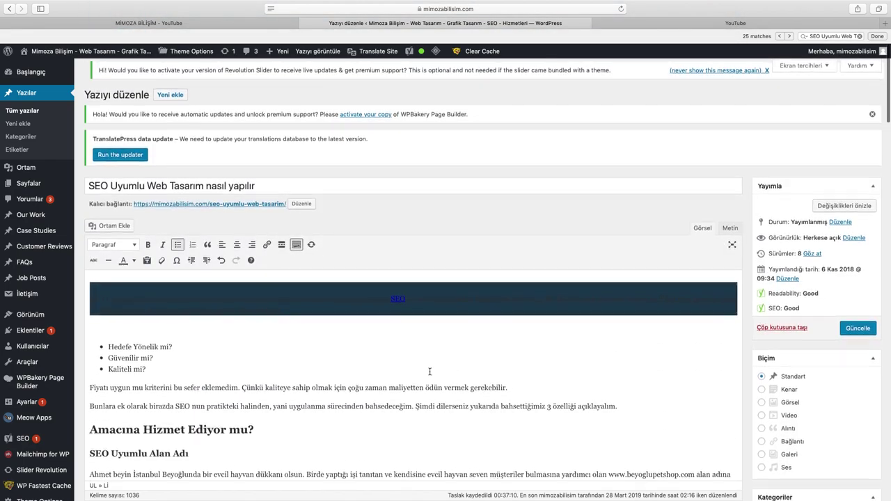
left_click(337, 185)
key("BackSpace")
key("BackSpace")
key("BackSpace")
key("BackSpace")
key("BackSpace")
key("BackSpace")
key("BackSpace")
key("BackSpace")
key("BackSpace")
key("BackSpace")
key("BackSpace")
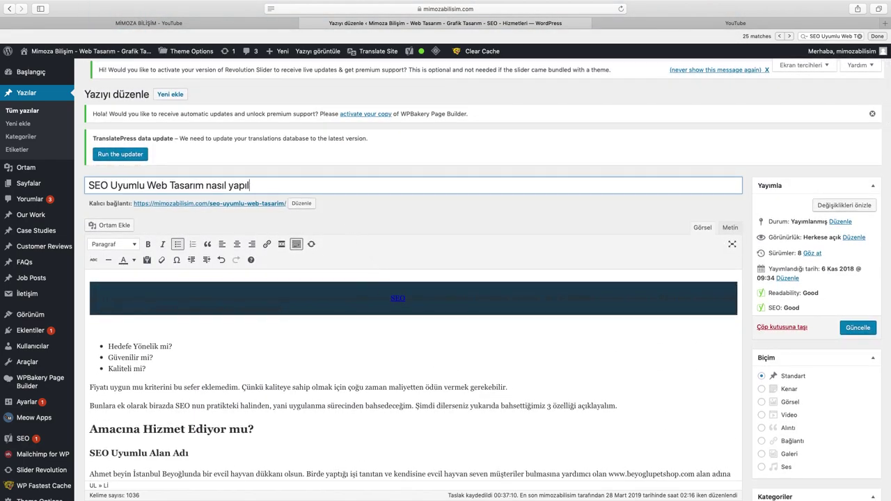
key("BackSpace")
key("BackSpace")
key("BackSpace")
scroll(356, 243, "down", 20)
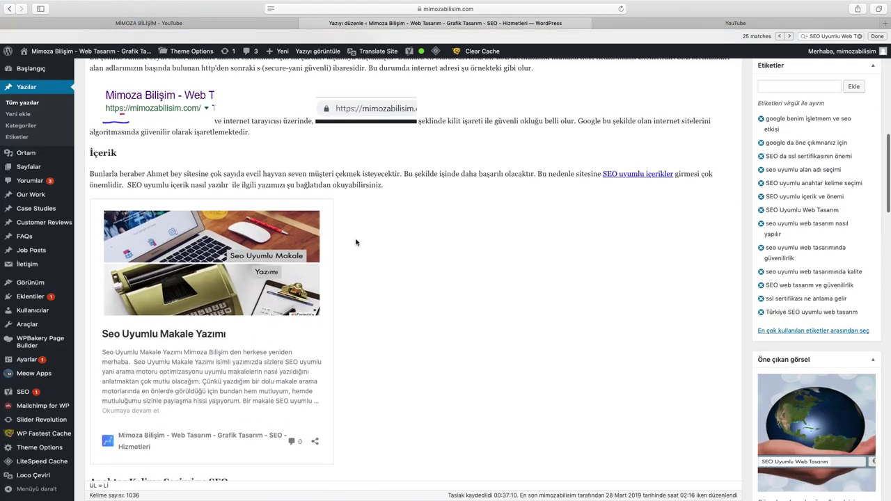
scroll(356, 242, "down", 5)
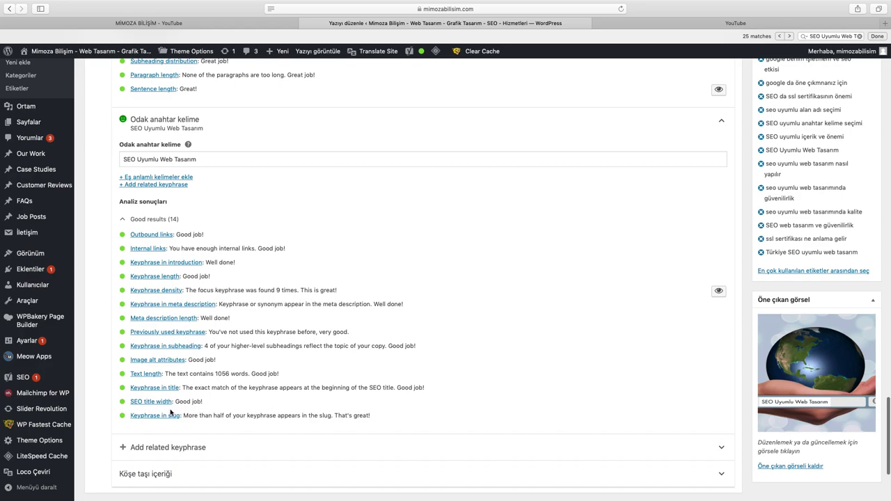
Append the filler text "dfjbdj" to the end of the snippet's SEO title to test its length.
scroll(233, 412, "up", 10)
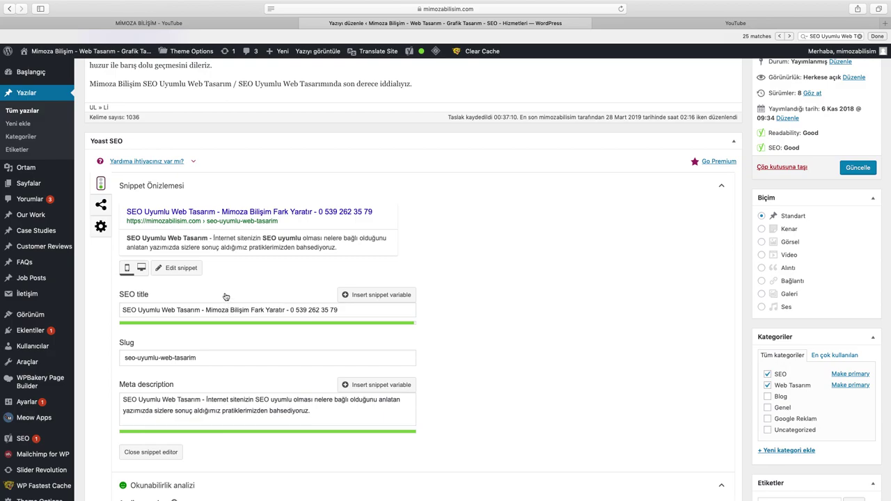
left_click(236, 213)
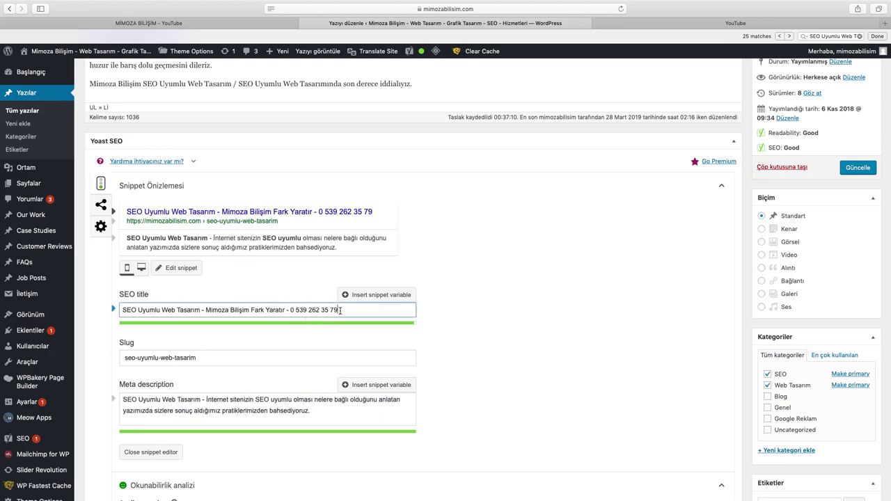
type("dfjbdj")
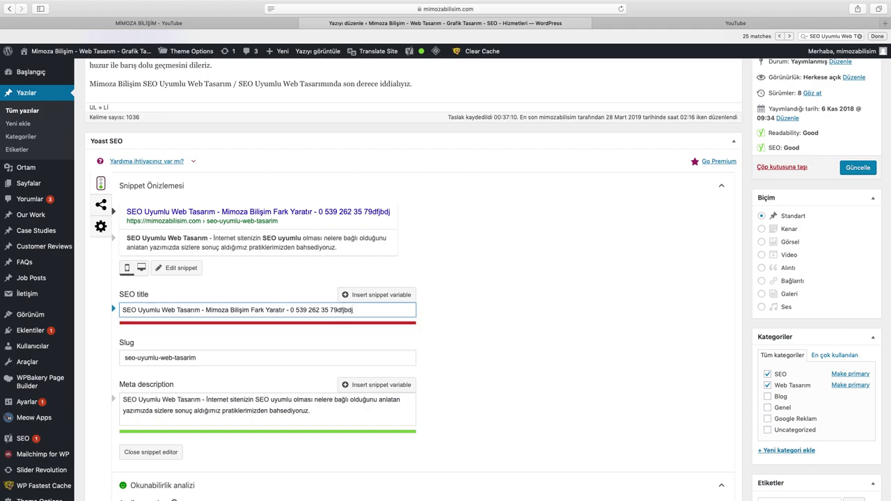
Remove the filler text from the SEO title and restore the last digit of its phone number.
key("BackSpace")
key("BackSpace")
key("BackSpace")
key("BackSpace")
key("BackSpace")
key("BackSpace")
key("BackSpace")
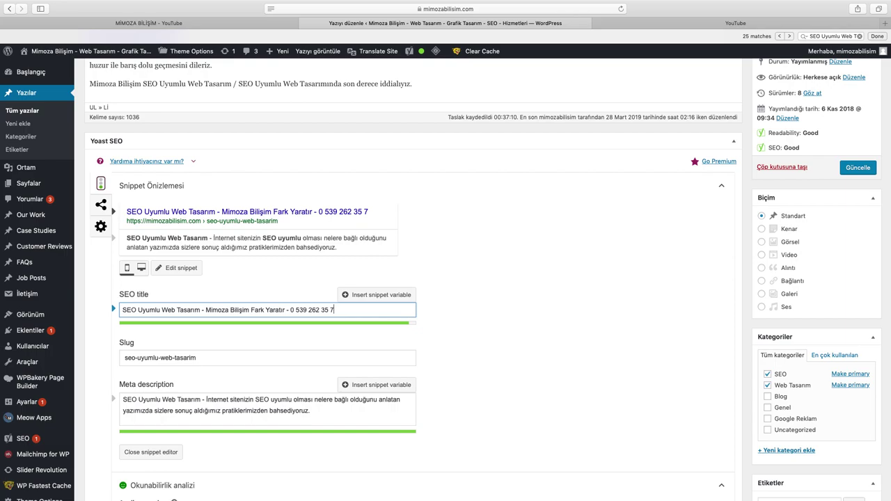
type("9")
Highlight the phone number in the SEO title and review the title and slug results in the keyphrase analysis.
left_click_drag(339, 310, 292, 311)
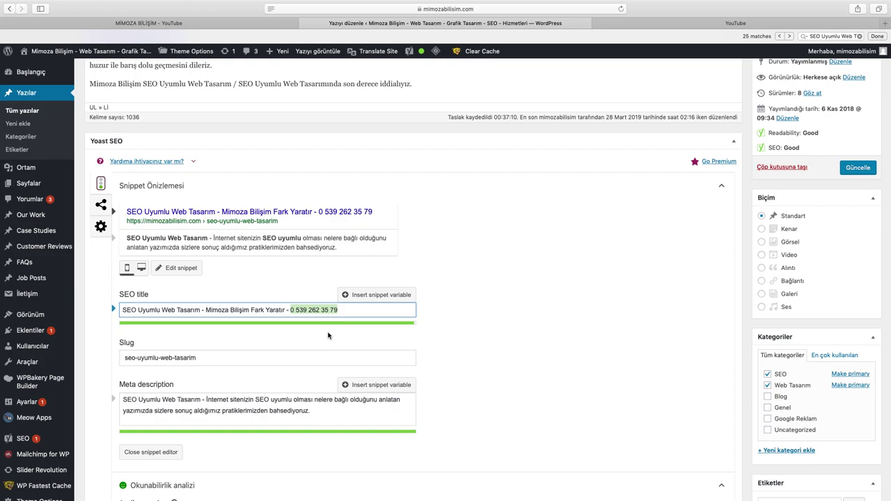
left_click(475, 341)
scroll(480, 380, "down", 5)
scroll(480, 381, "down", 10)
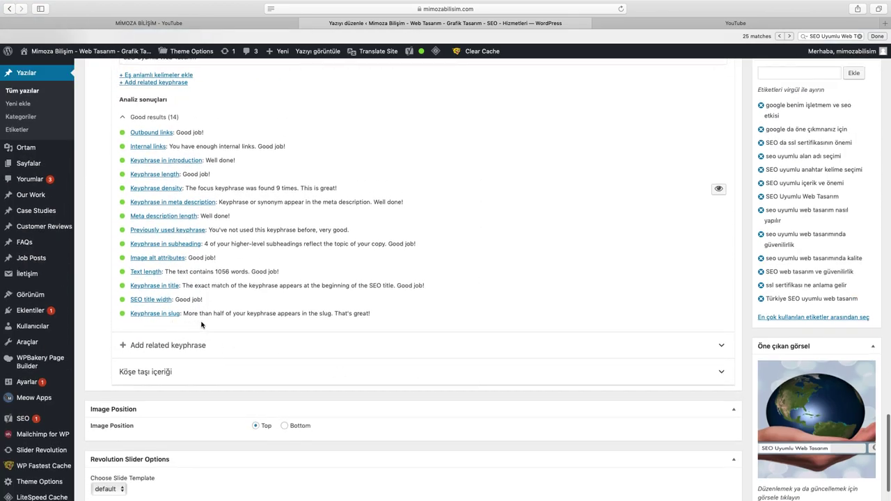
scroll(279, 338, "up", 2)
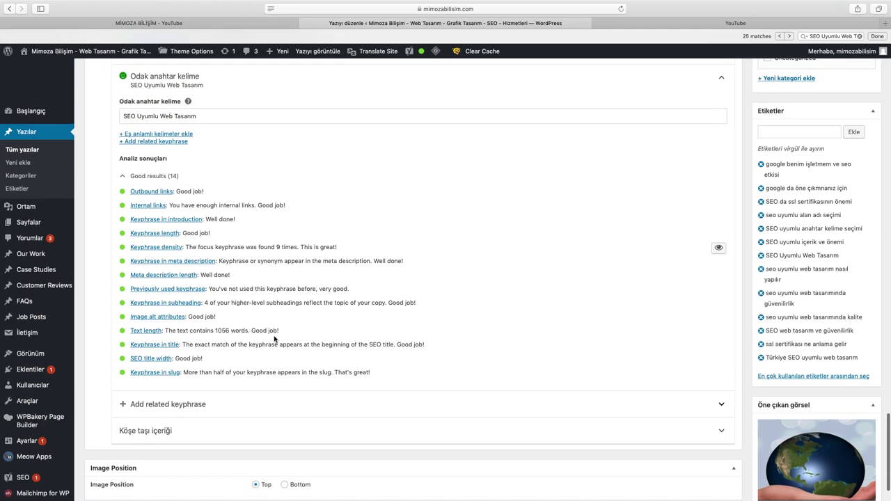
Check the slug in the Yoast snippet editor and open the post's permalink slug for editing beneath the title.
scroll(274, 340, "up", 8)
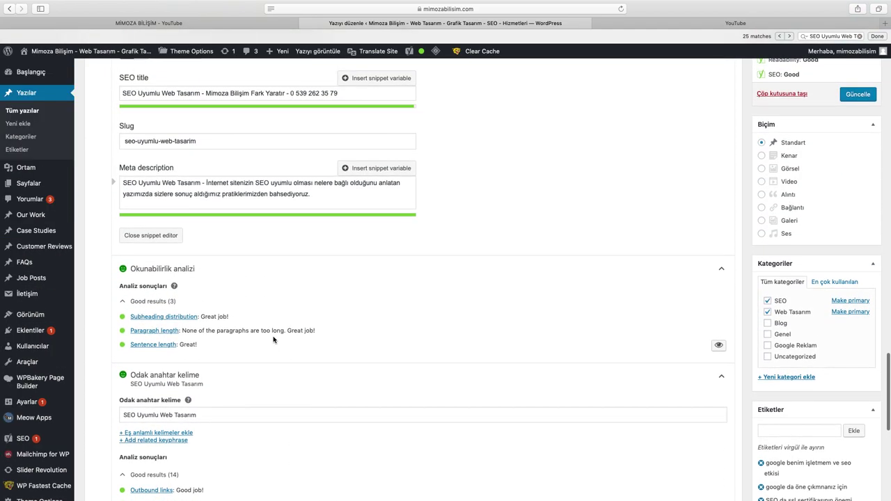
left_click(227, 140)
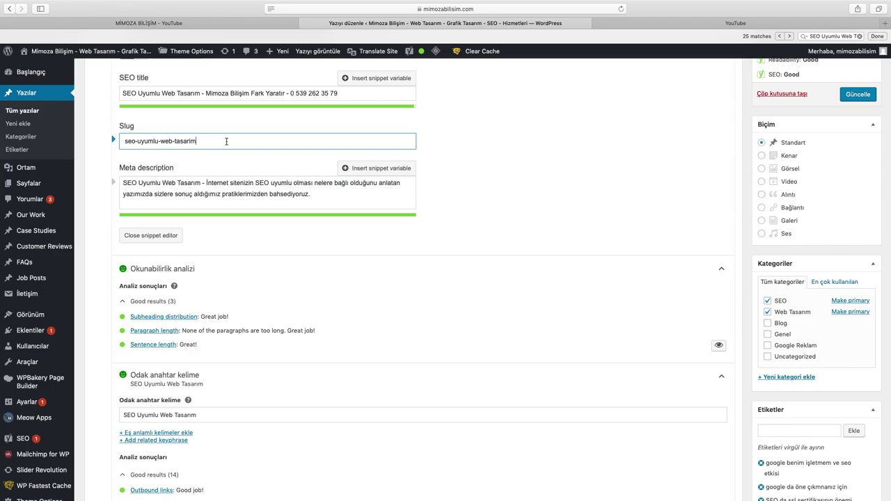
scroll(386, 292, "up", 10)
scroll(386, 293, "up", 10)
scroll(386, 292, "up", 8)
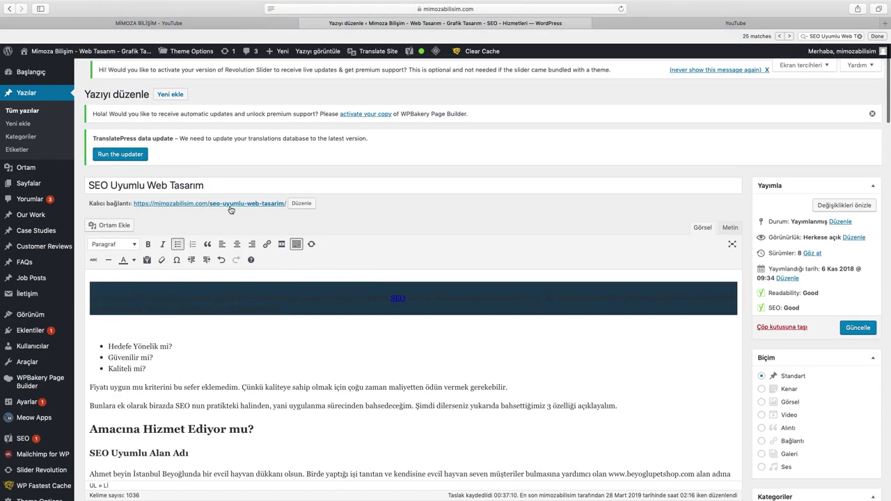
left_click(300, 203)
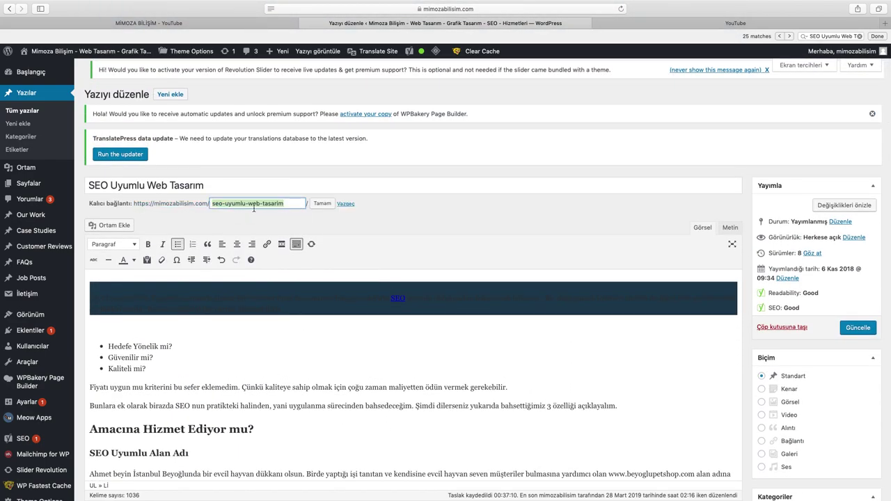
left_click(287, 204)
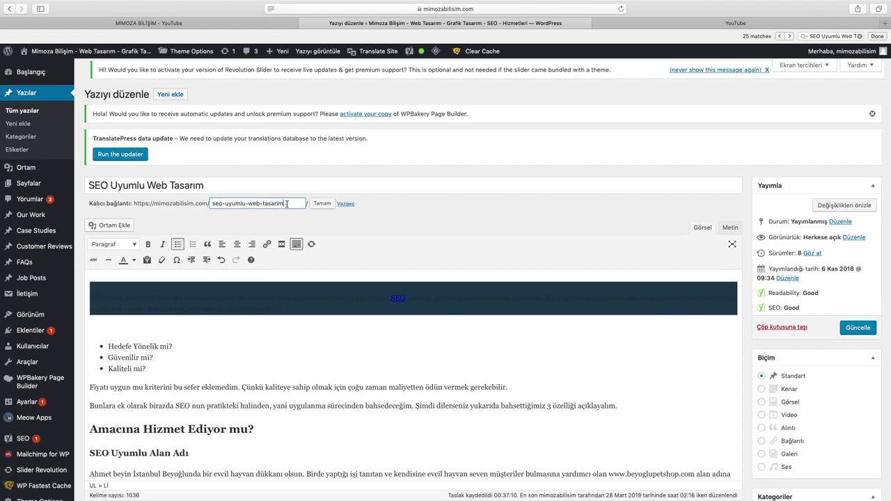
Inspect the outbound "Google Benim İşletmem kaydı" link's settings, including its new-tab option, and apply them as they are.
scroll(348, 306, "down", 5)
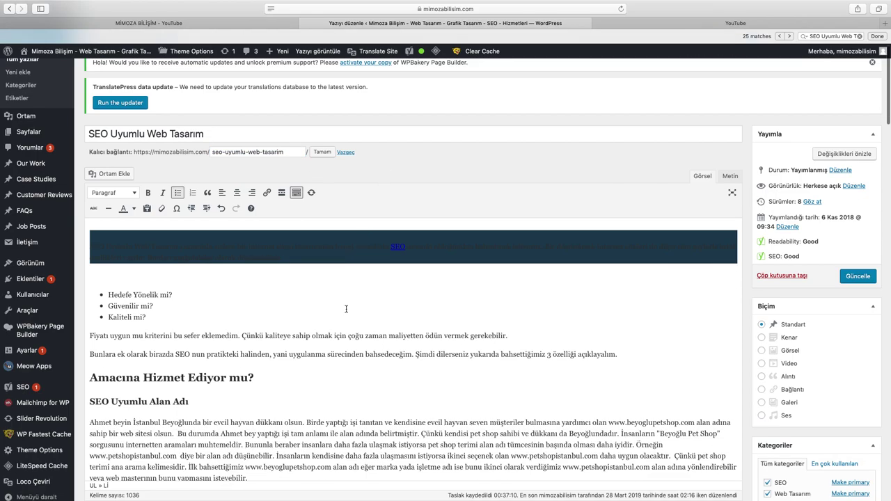
scroll(346, 309, "up", 3)
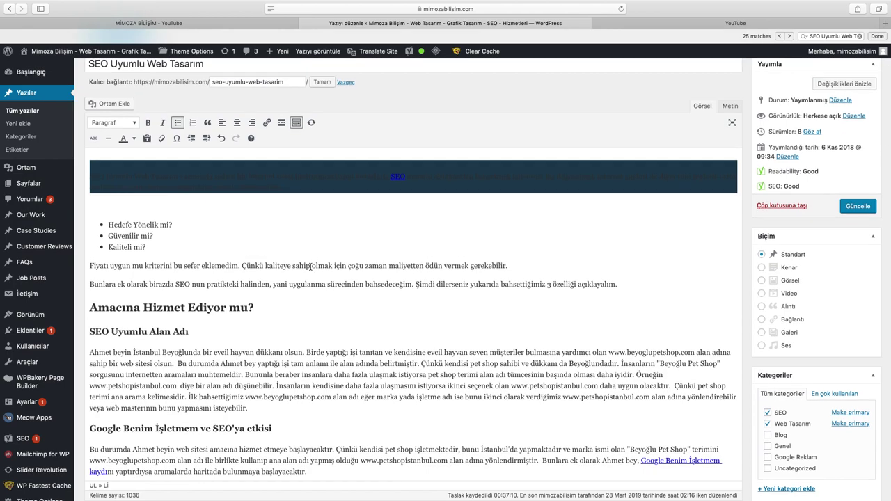
left_click(311, 266)
scroll(287, 296, "down", 2)
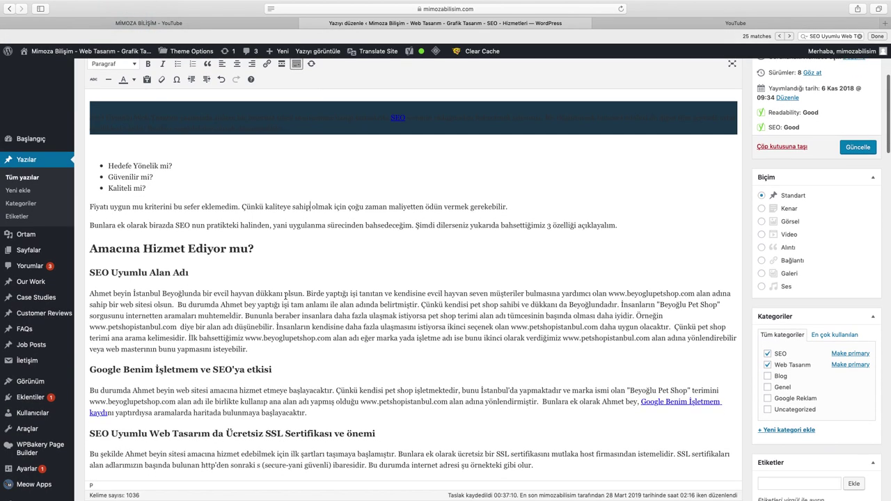
scroll(373, 307, "down", 4)
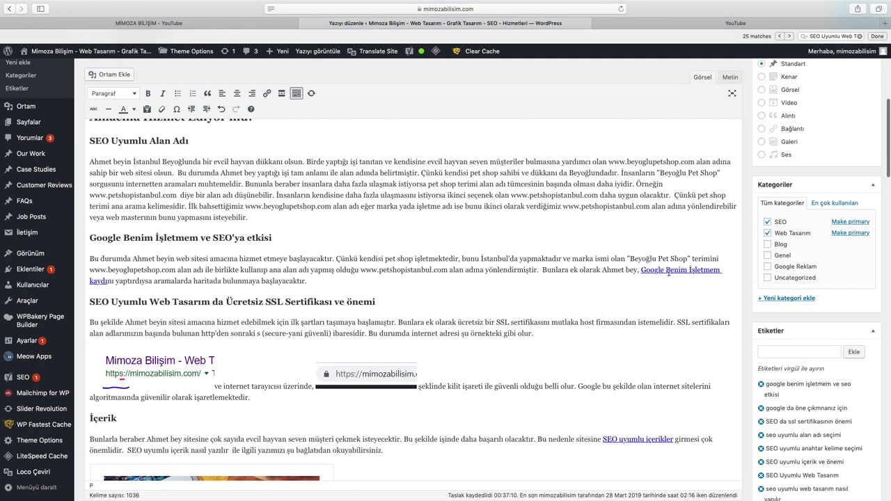
left_click(668, 270)
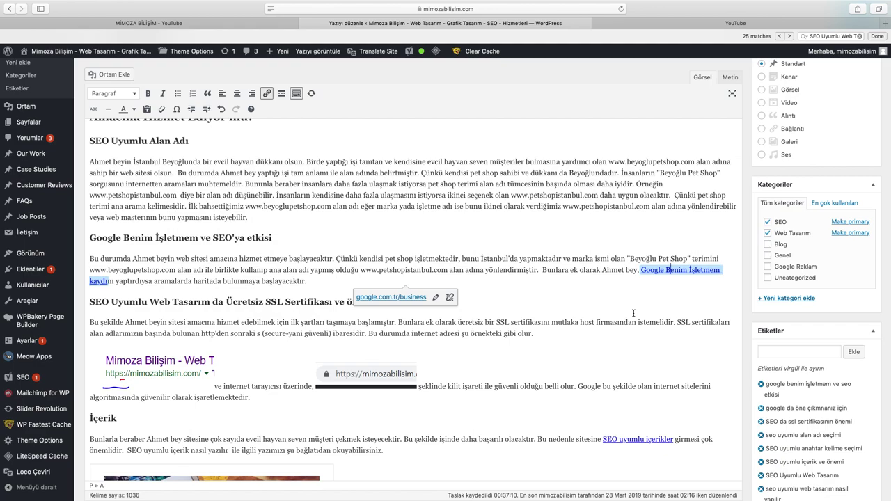
left_click(435, 298)
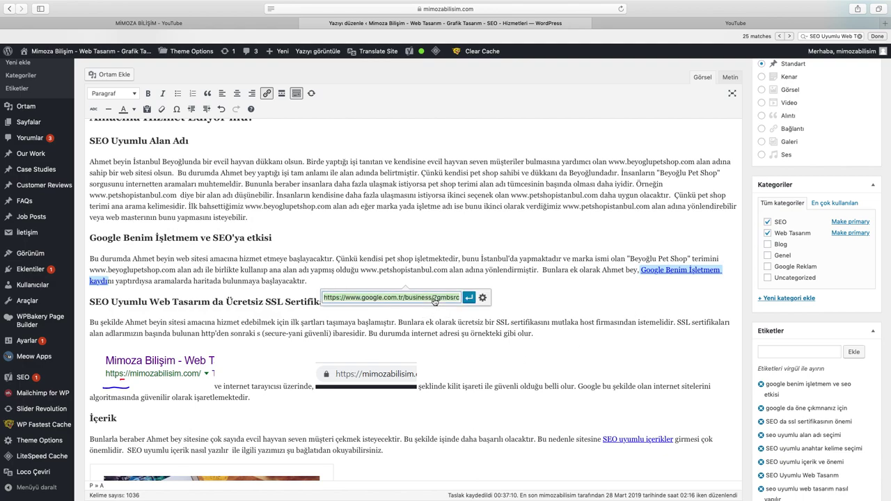
left_click(482, 298)
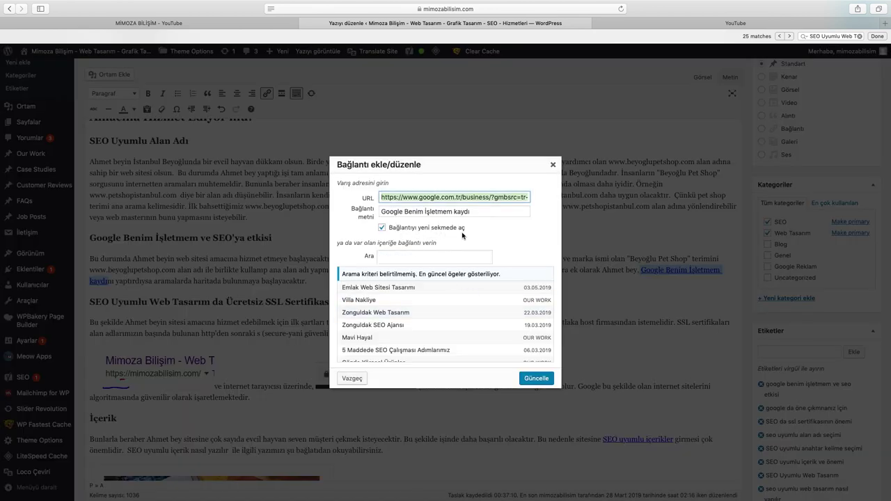
left_click(534, 380)
left_click(534, 381)
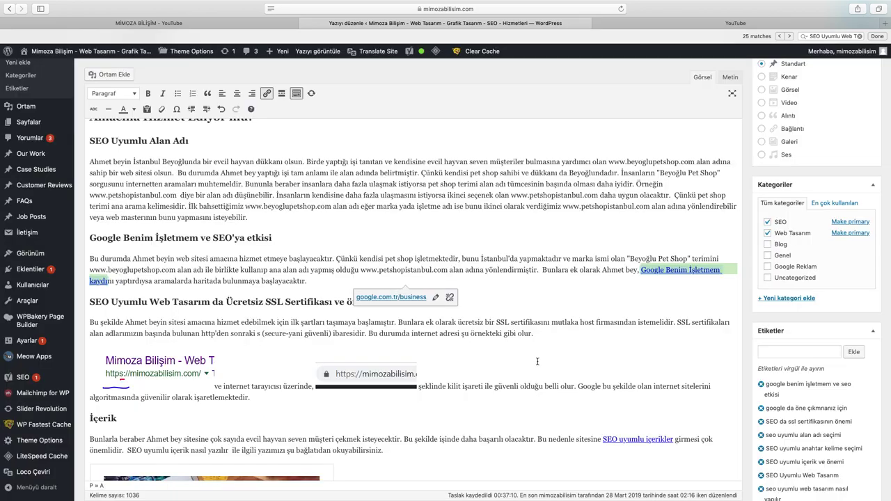
left_click(526, 319)
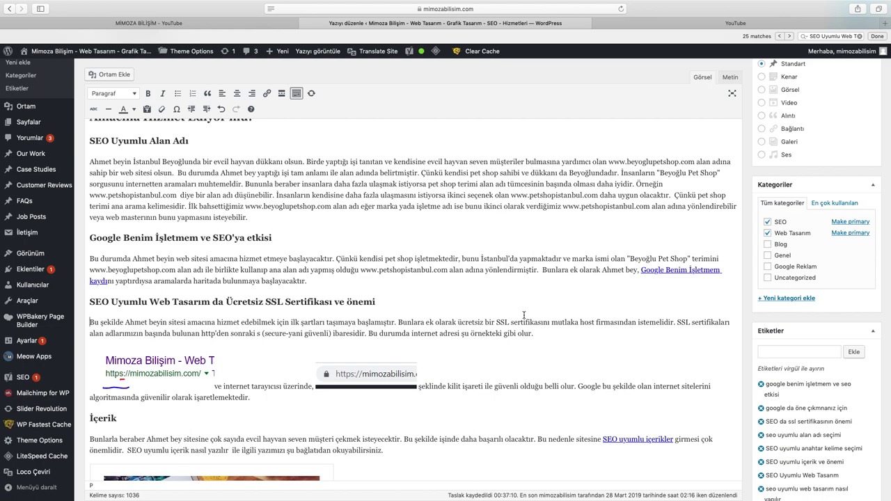
Inspect the internal "SEO uyumlu içerikler" link and select the embedded article below it in the İçerik section.
left_click(476, 304)
scroll(512, 362, "down", 3)
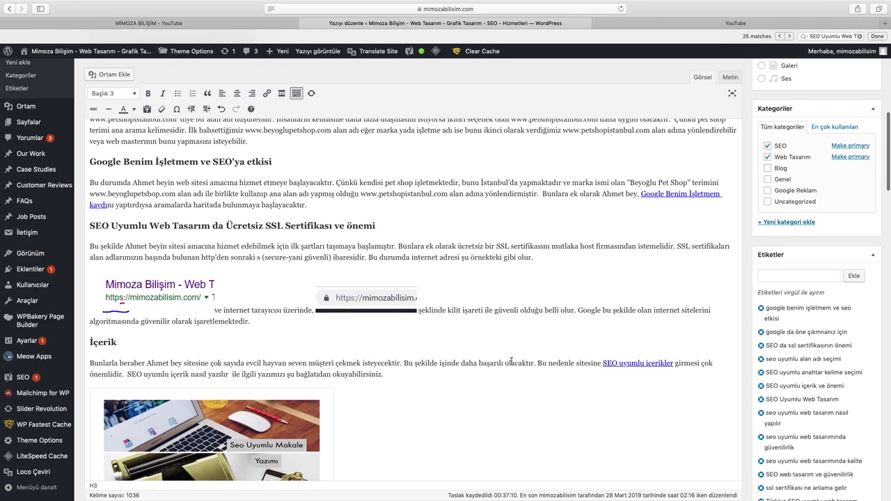
scroll(512, 362, "down", 5)
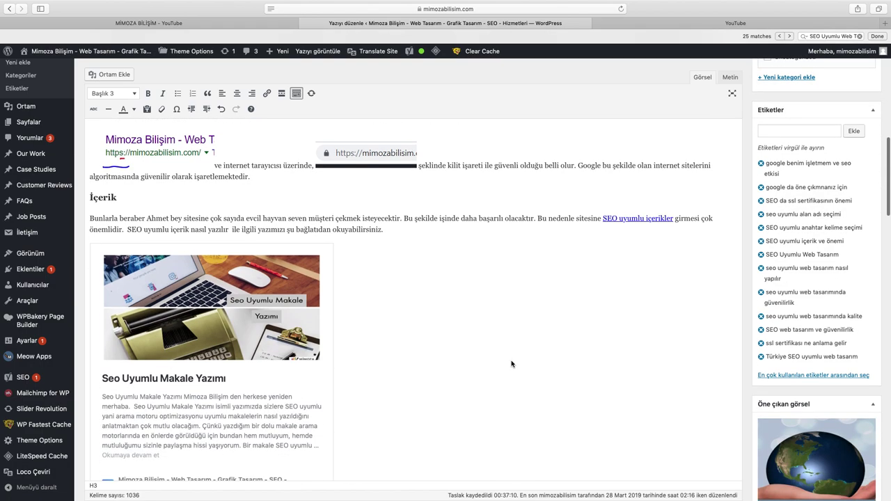
scroll(512, 363, "down", 1)
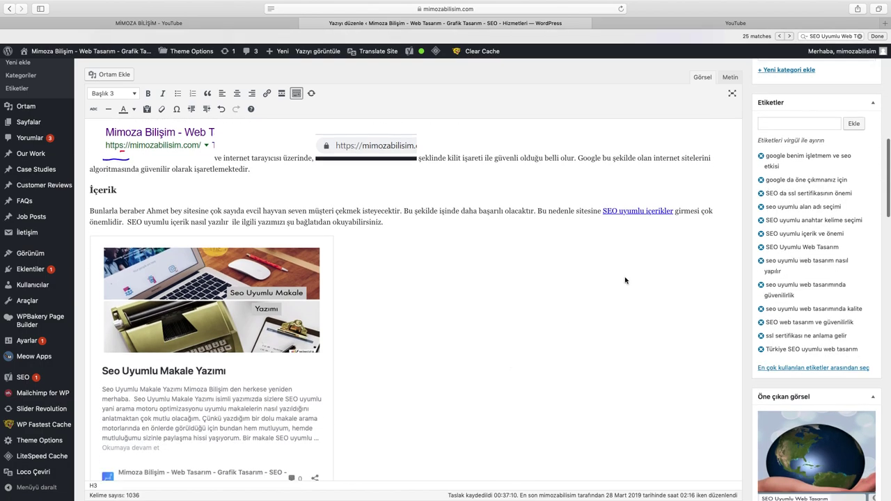
left_click(627, 211)
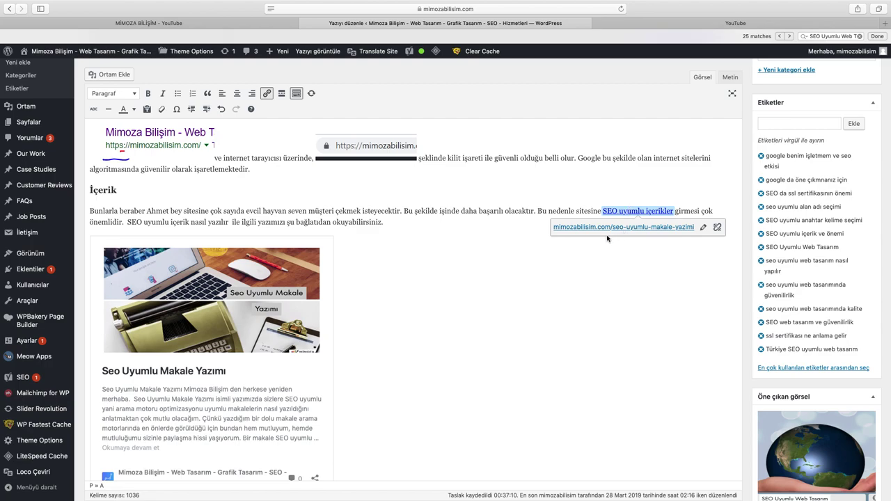
left_click(633, 260)
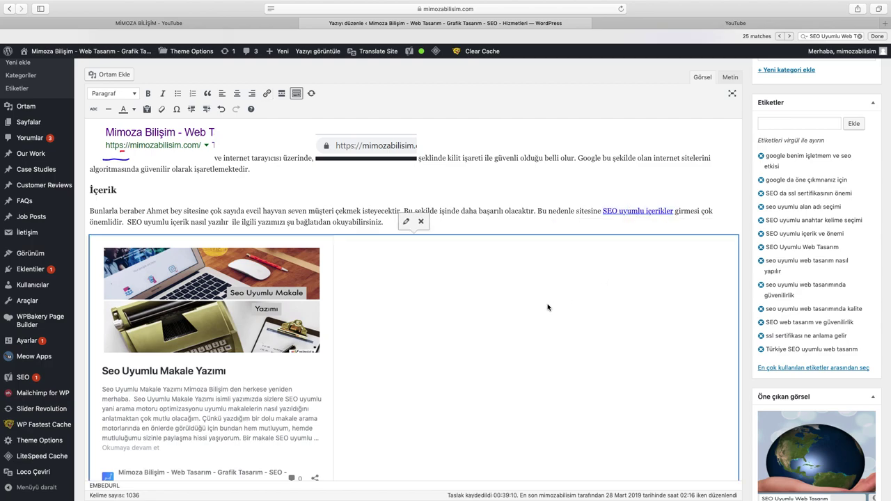
Review the focus keyphrase analysis results for the post, including outbound and internal links, and return to the post's beginning.
scroll(548, 307, "down", 2)
scroll(547, 307, "down", 5)
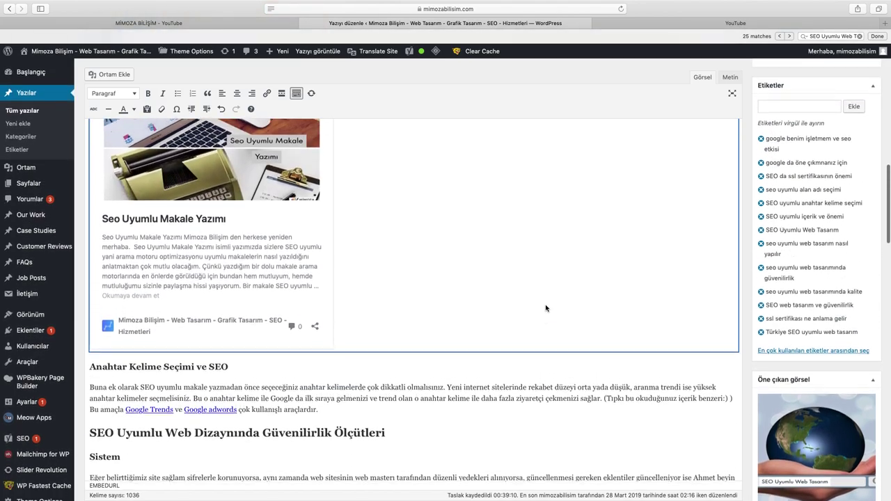
scroll(546, 307, "down", 20)
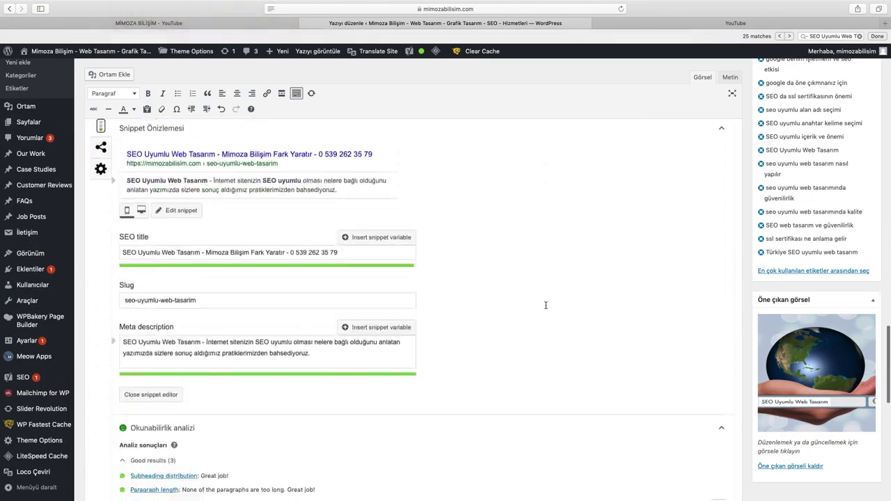
scroll(546, 305, "down", 5)
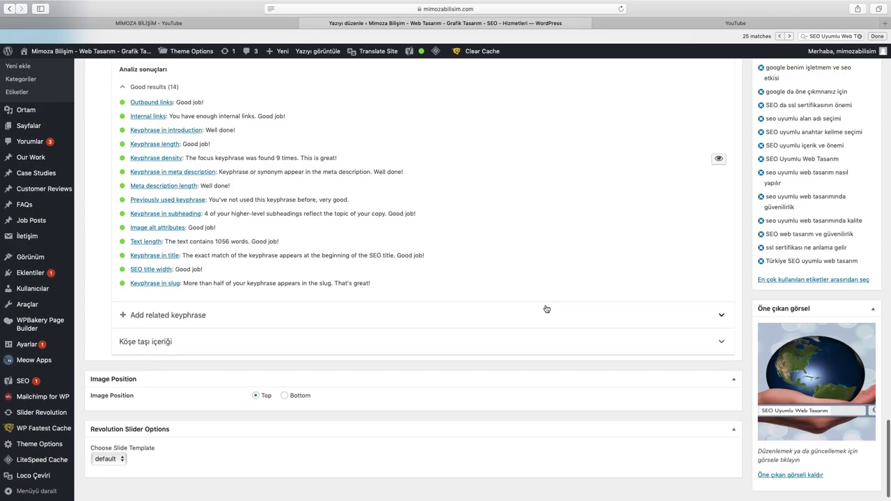
scroll(546, 309, "up", 1)
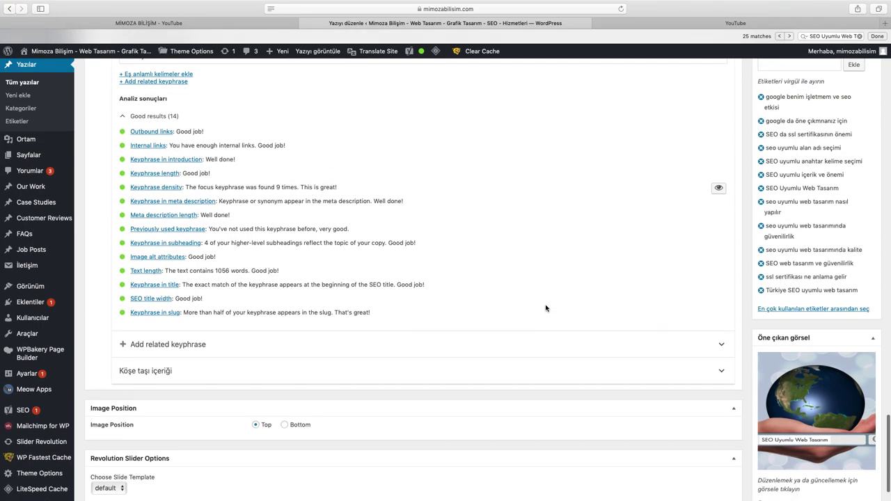
scroll(546, 308, "up", 1)
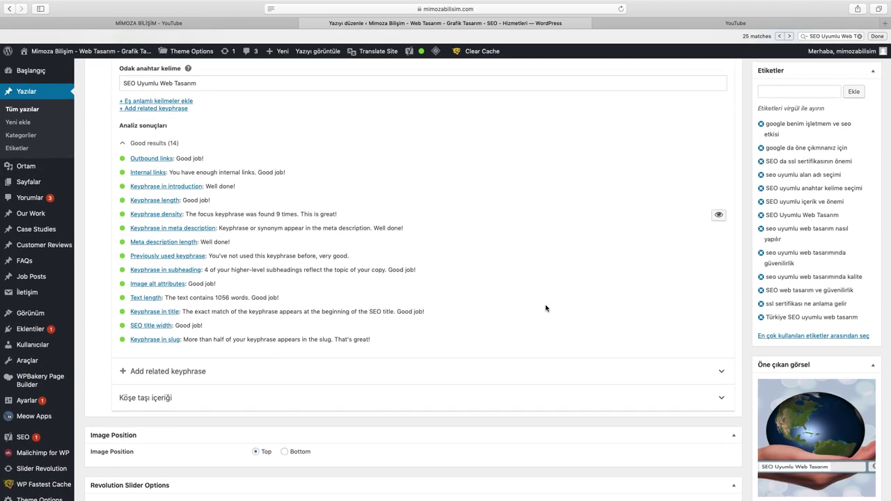
scroll(546, 308, "up", 15)
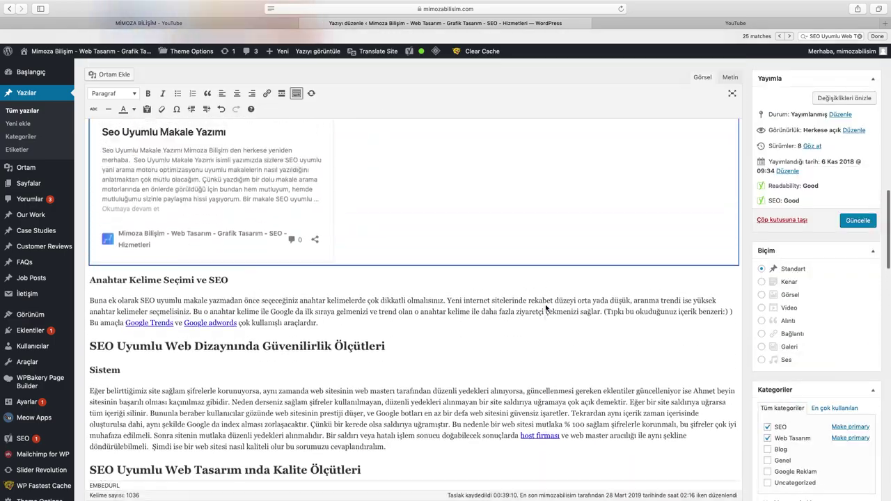
scroll(546, 308, "up", 10)
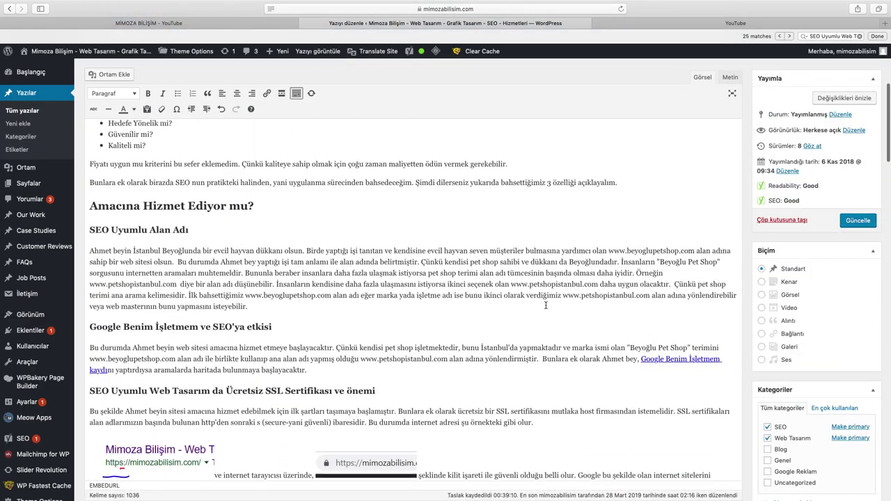
scroll(546, 305, "up", 2)
scroll(546, 306, "down", 2)
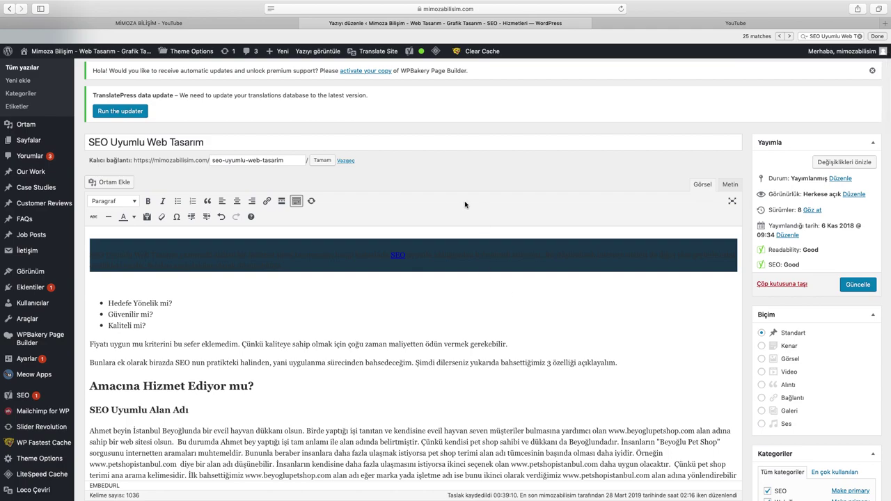
View the published post, open the "Seo Uyumlu Makale Yazımı" article from the site's blog, and find its "Pratik Bilgiler" list.
left_click(312, 54)
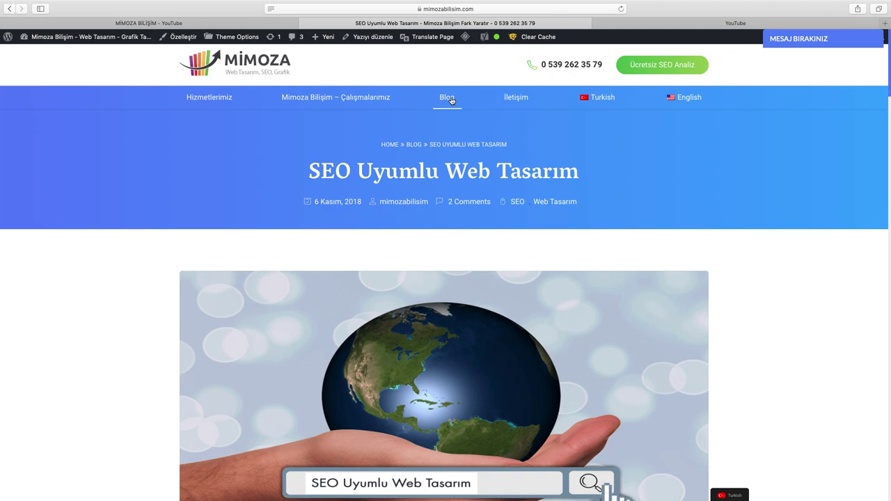
left_click(449, 98)
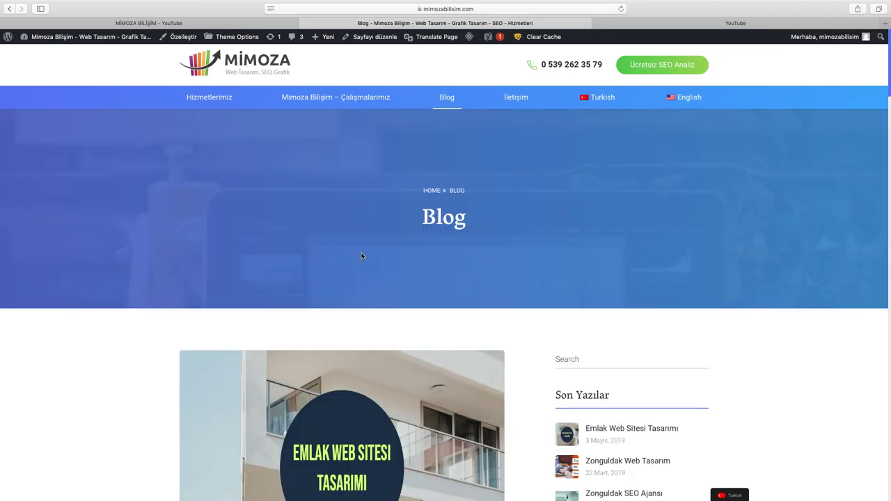
scroll(376, 330, "down", 20)
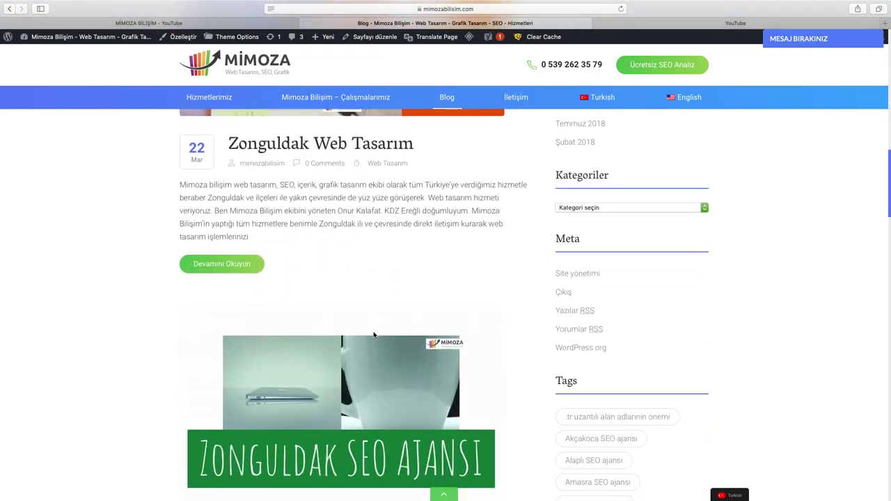
scroll(374, 333, "down", 10)
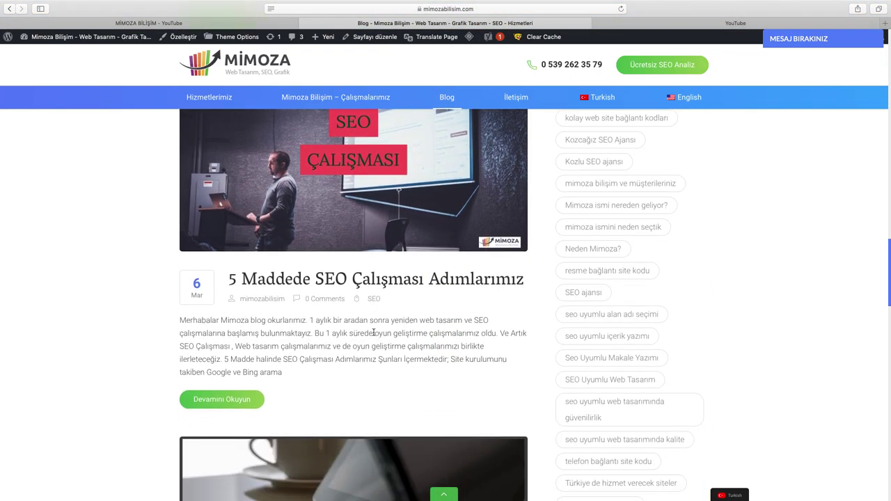
scroll(365, 333, "down", 5)
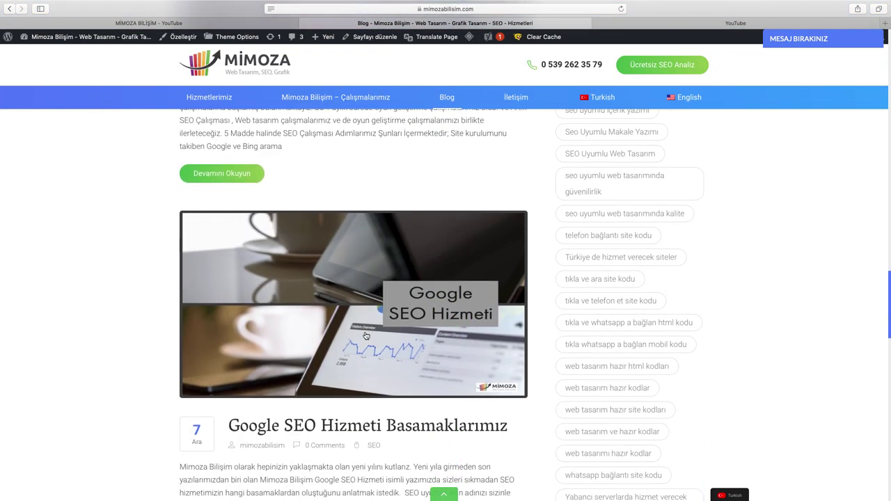
scroll(365, 333, "down", 6)
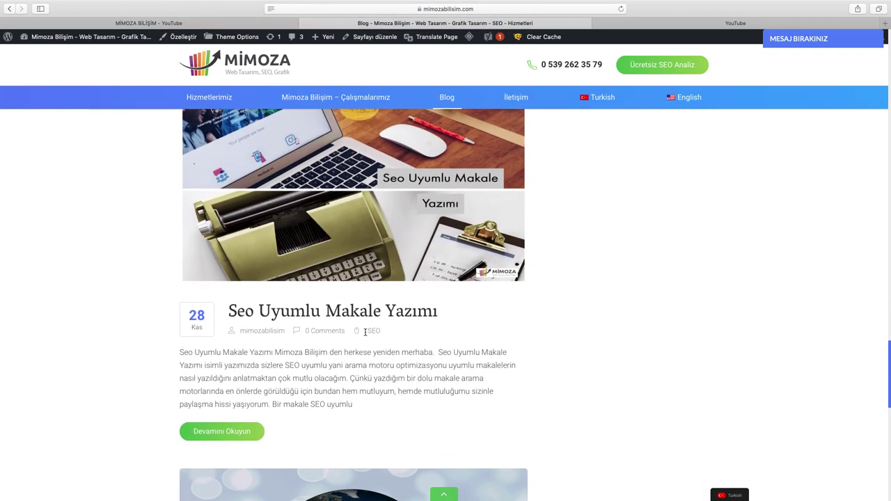
left_click(365, 318)
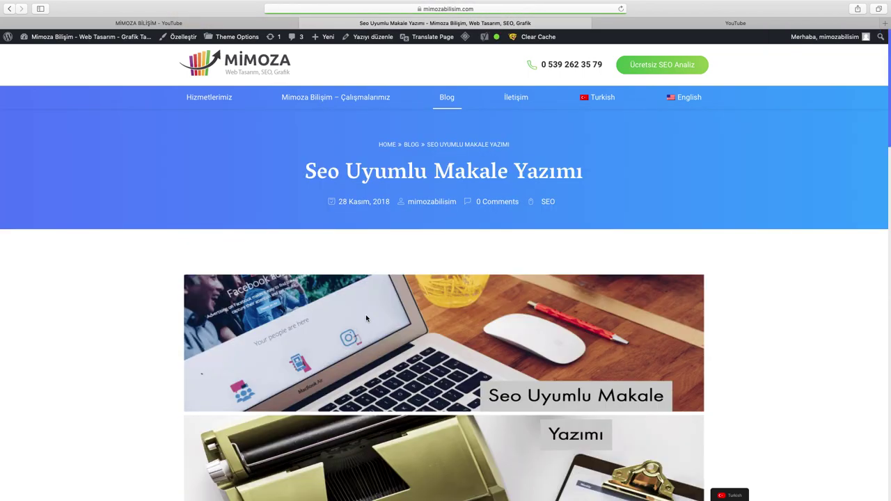
scroll(365, 335, "down", 10)
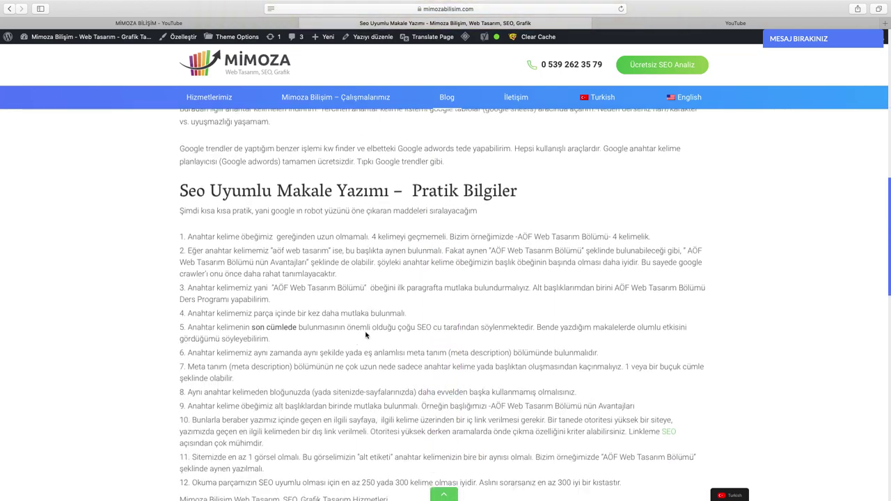
Review the "Seo Uyumlu Makale Yazımı" article from its title and images through the twelve-point "Pratik Bilgiler" list to the contact line.
scroll(366, 335, "up", 2)
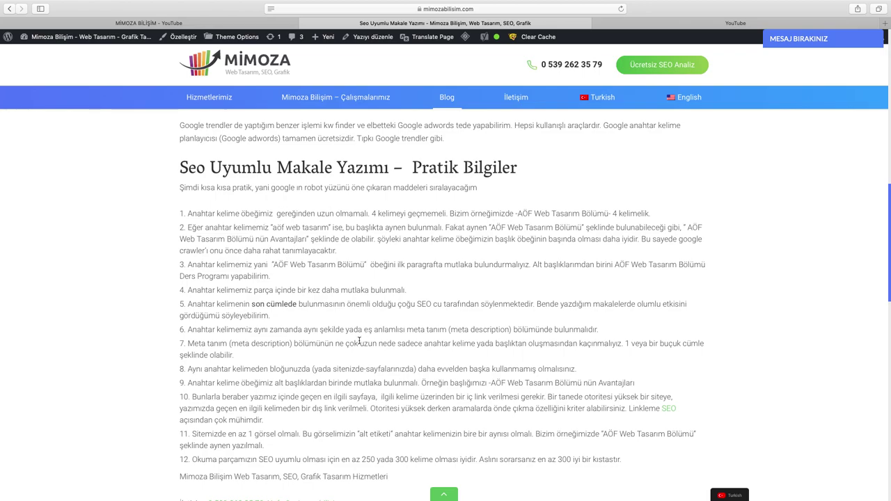
scroll(360, 341, "down", 2)
scroll(359, 341, "up", 5)
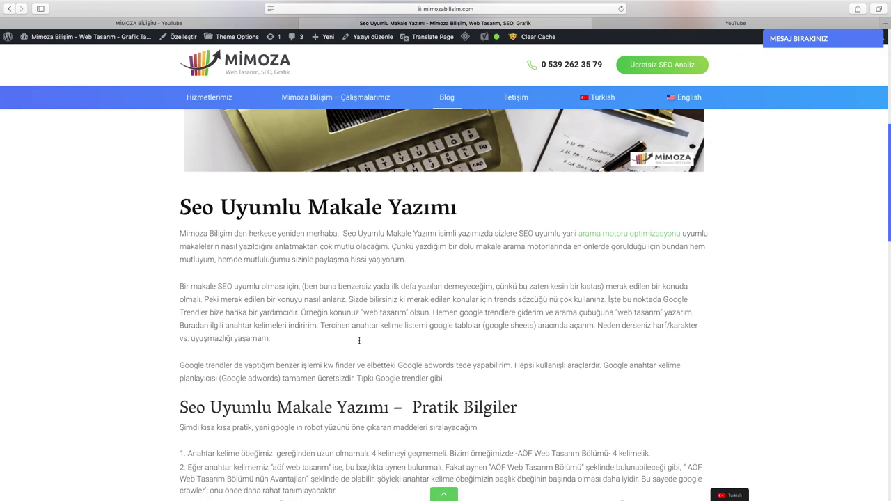
scroll(359, 340, "up", 5)
scroll(360, 342, "down", 4)
scroll(359, 342, "down", 10)
scroll(359, 341, "up", 5)
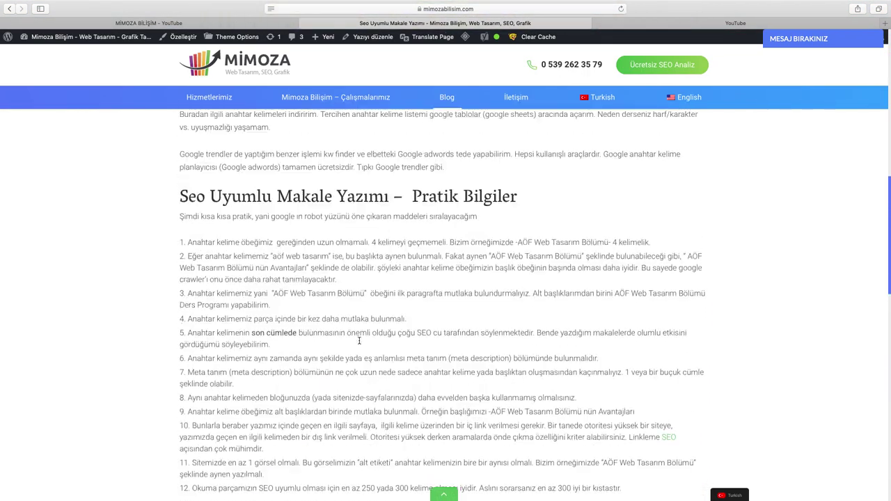
scroll(360, 341, "up", 10)
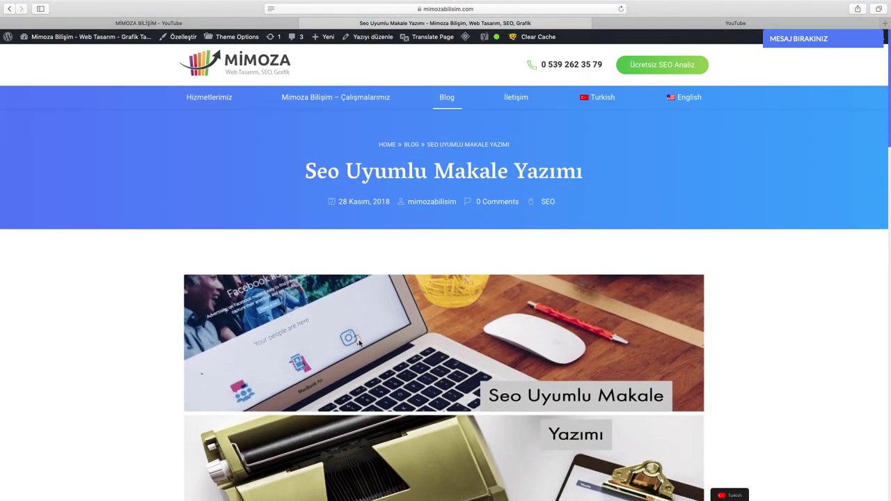
scroll(359, 340, "down", 10)
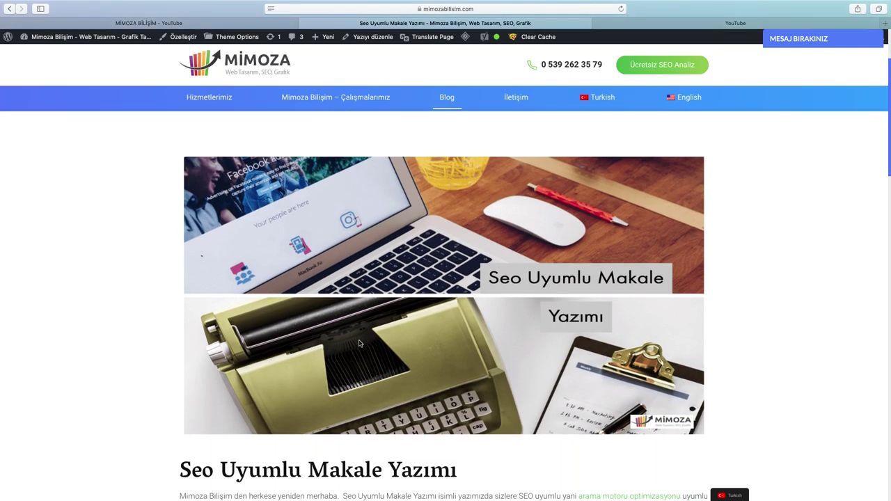
scroll(359, 340, "down", 2)
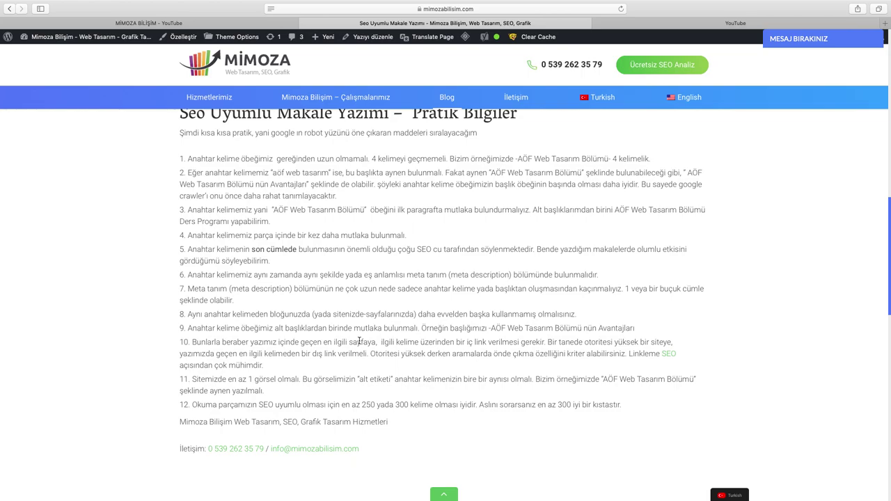
Switch to QuickTime Player's Movie Recording window and bring up the application's recording commands.
key("ctrl+Up")
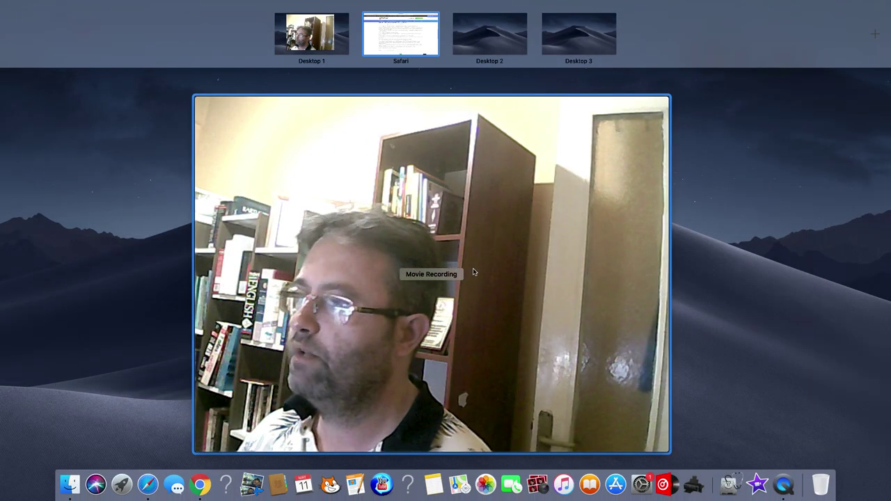
left_click(473, 272)
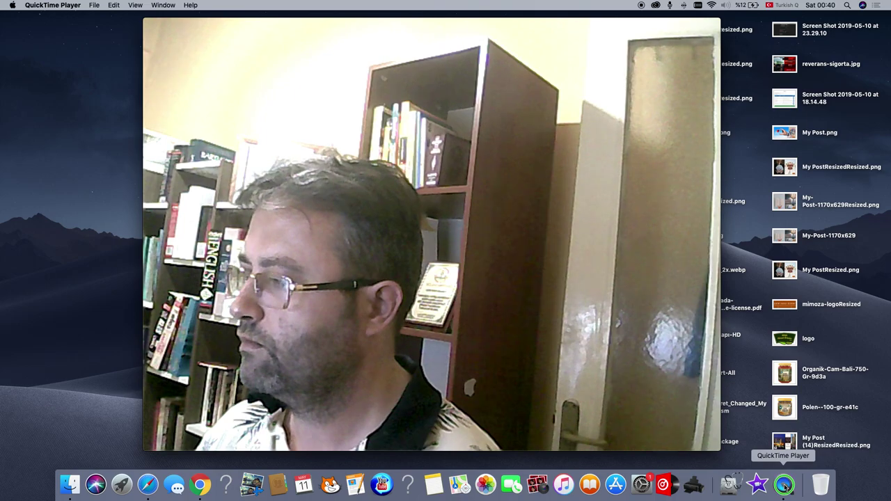
right_click(784, 486)
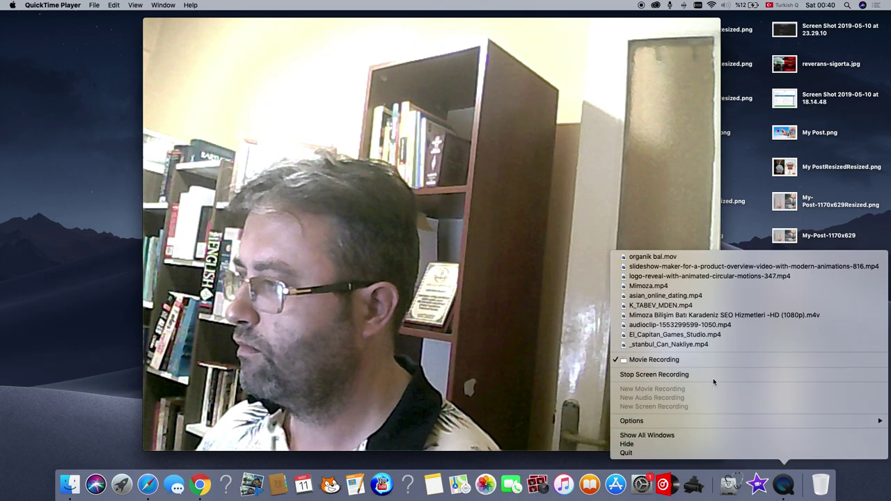